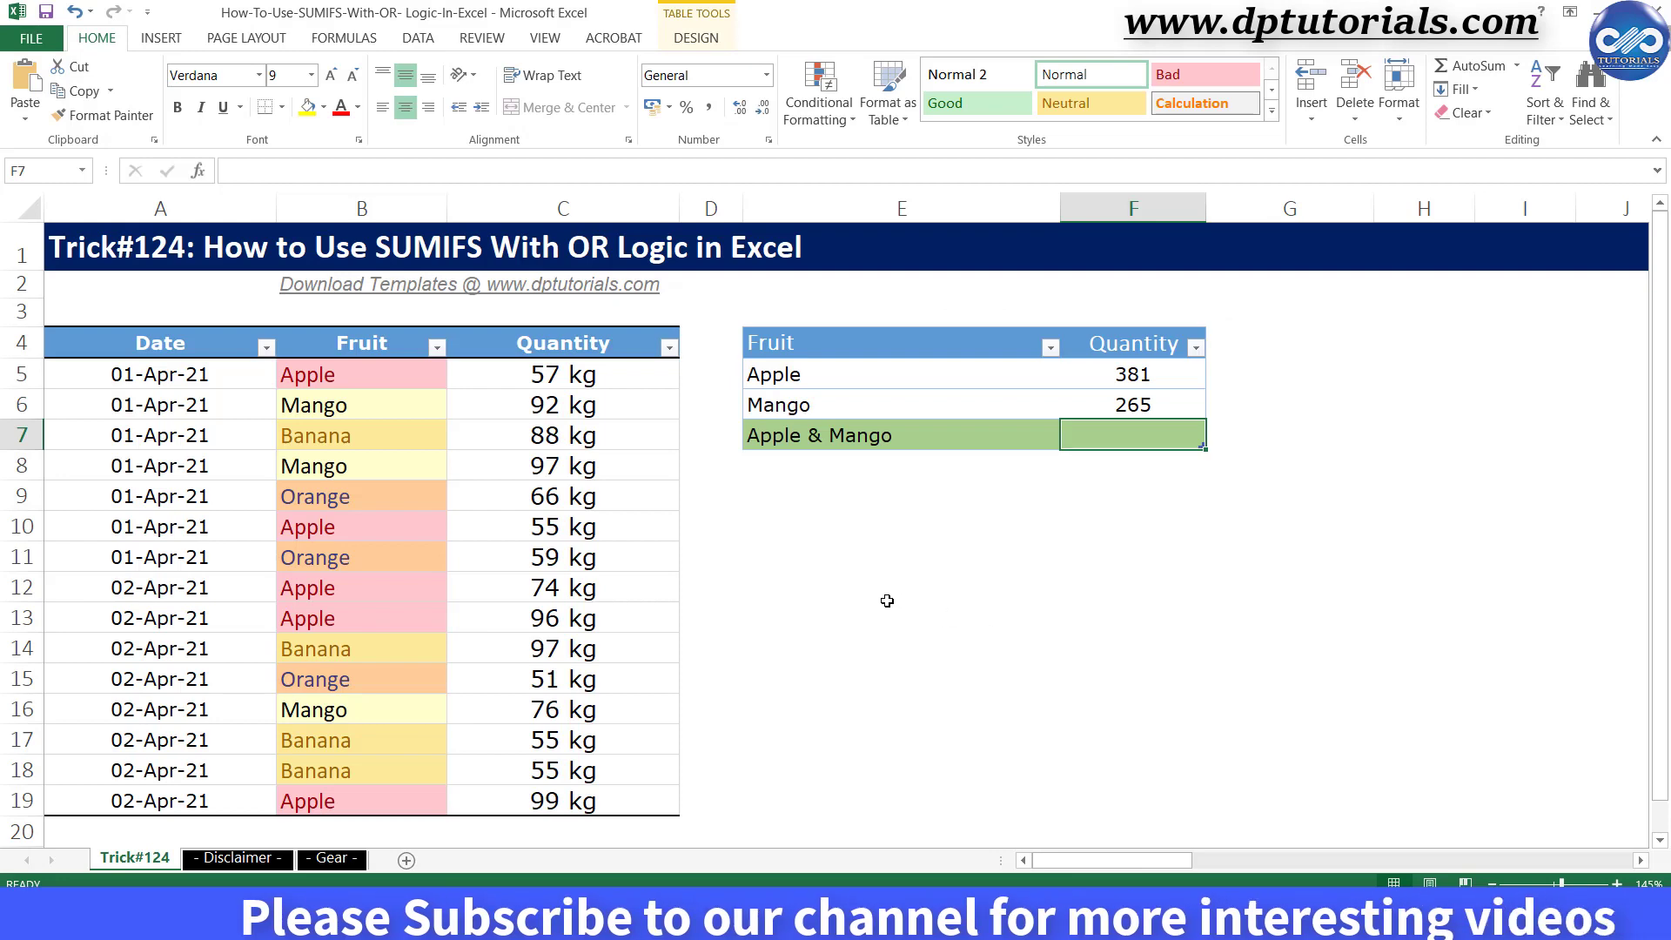
# - Look over the fruit table's Date, Fruit and Quantity columns and the summary labels
pyautogui.click(901, 647)
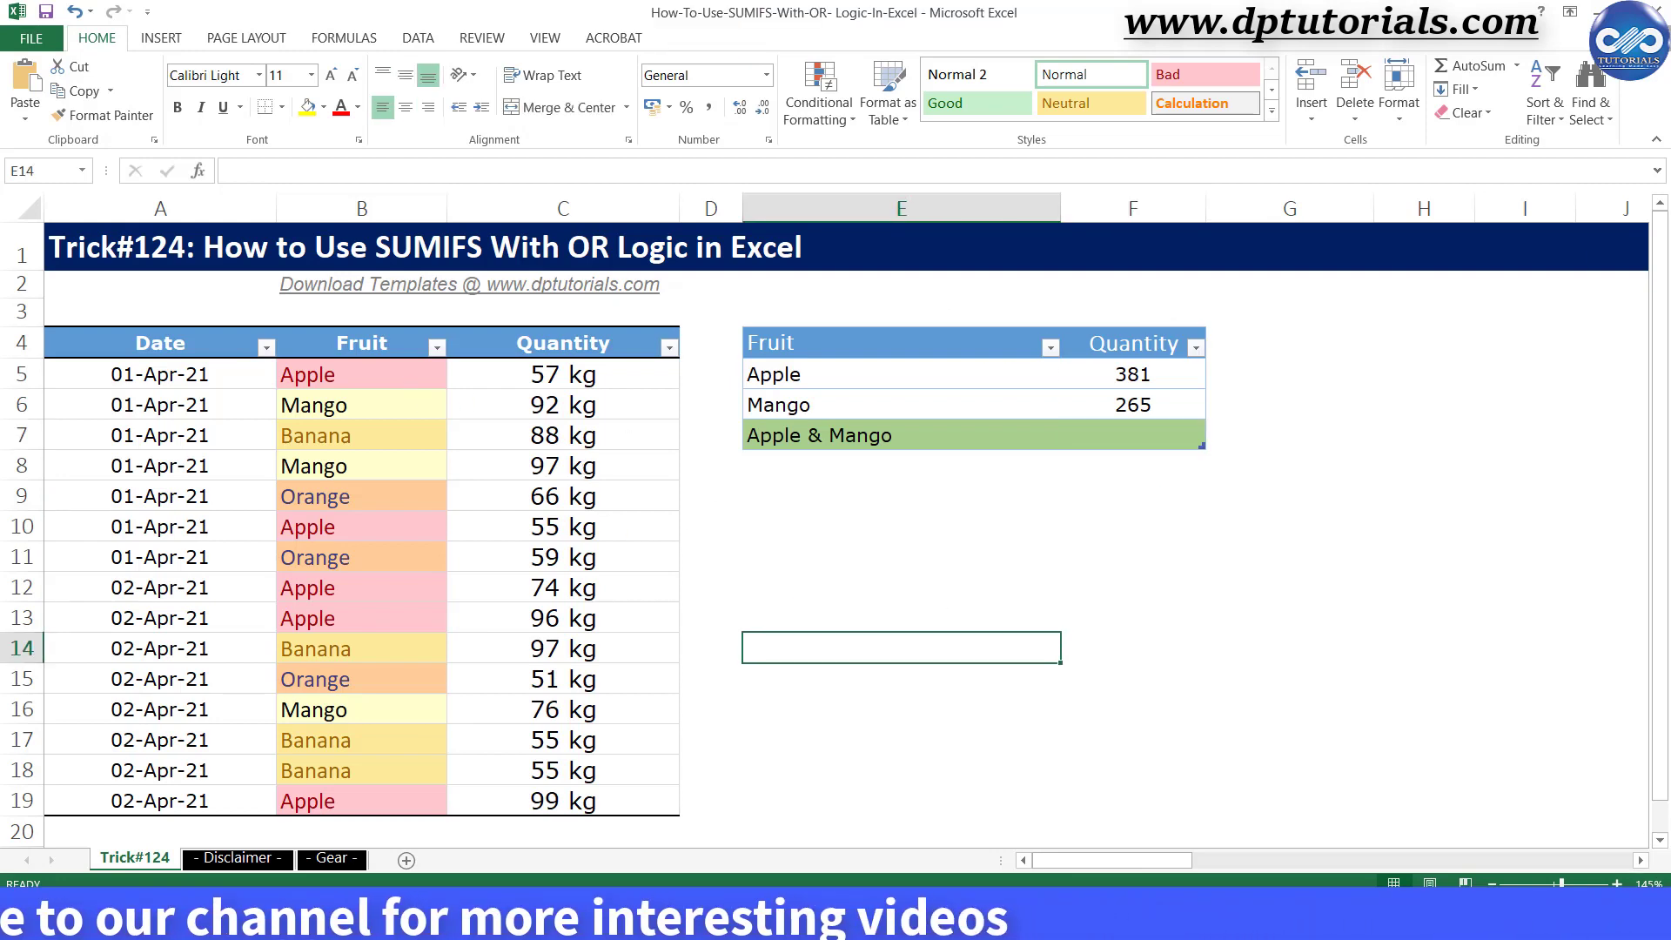
pyautogui.scroll(1, 1578, 868)
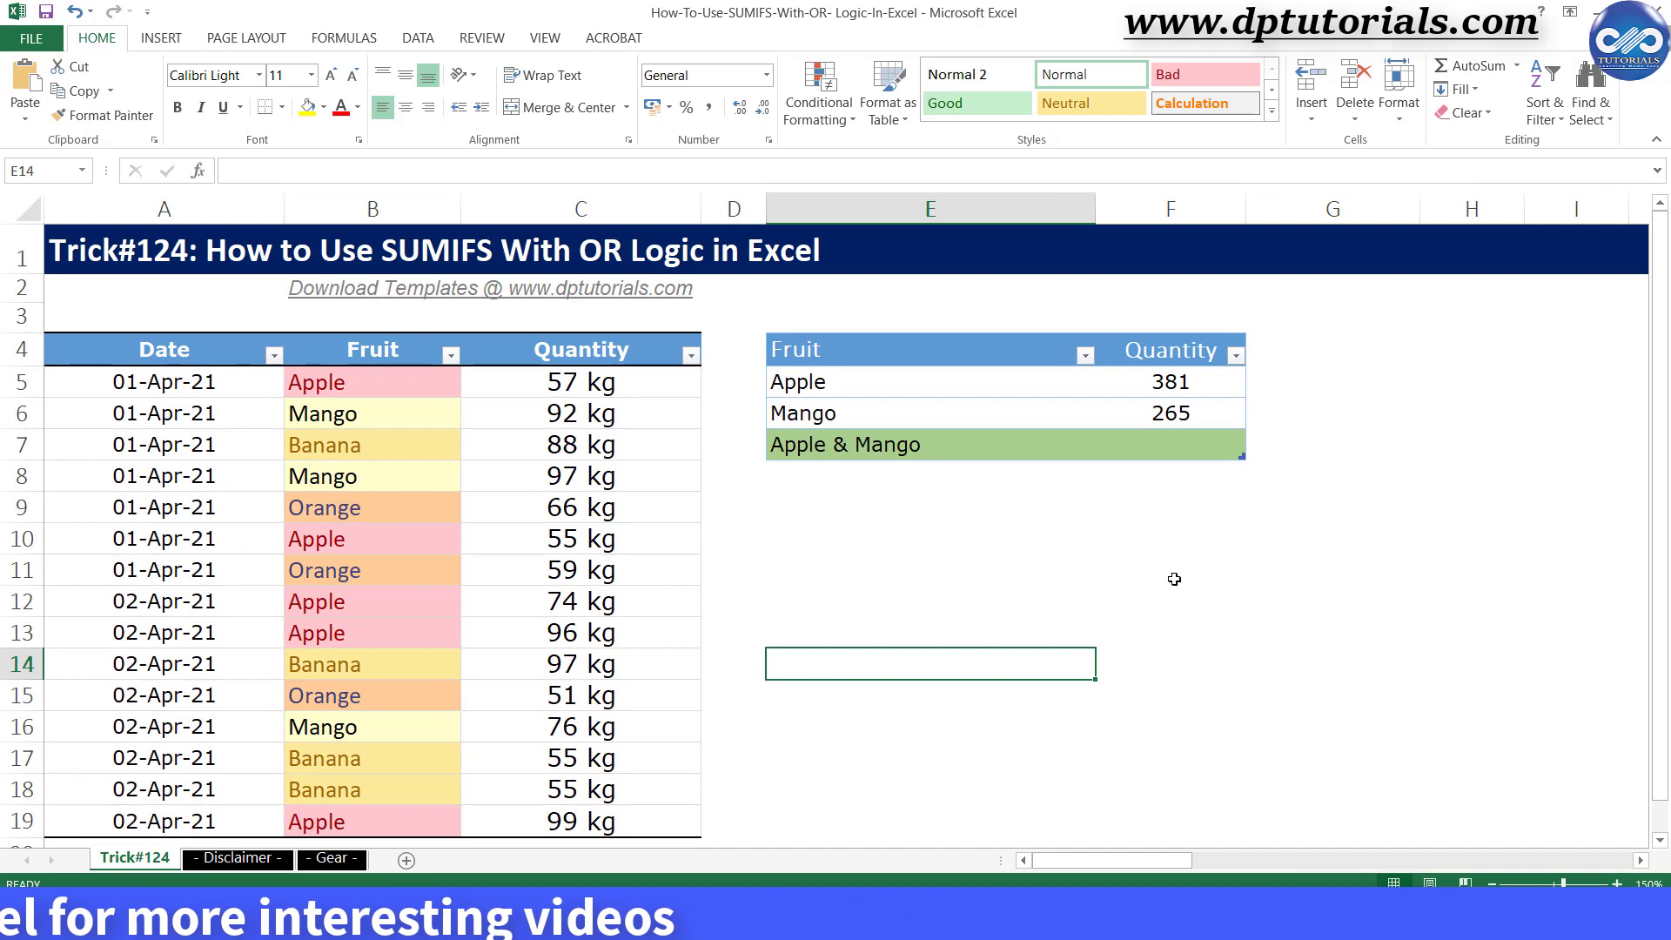
pyautogui.click(1175, 576)
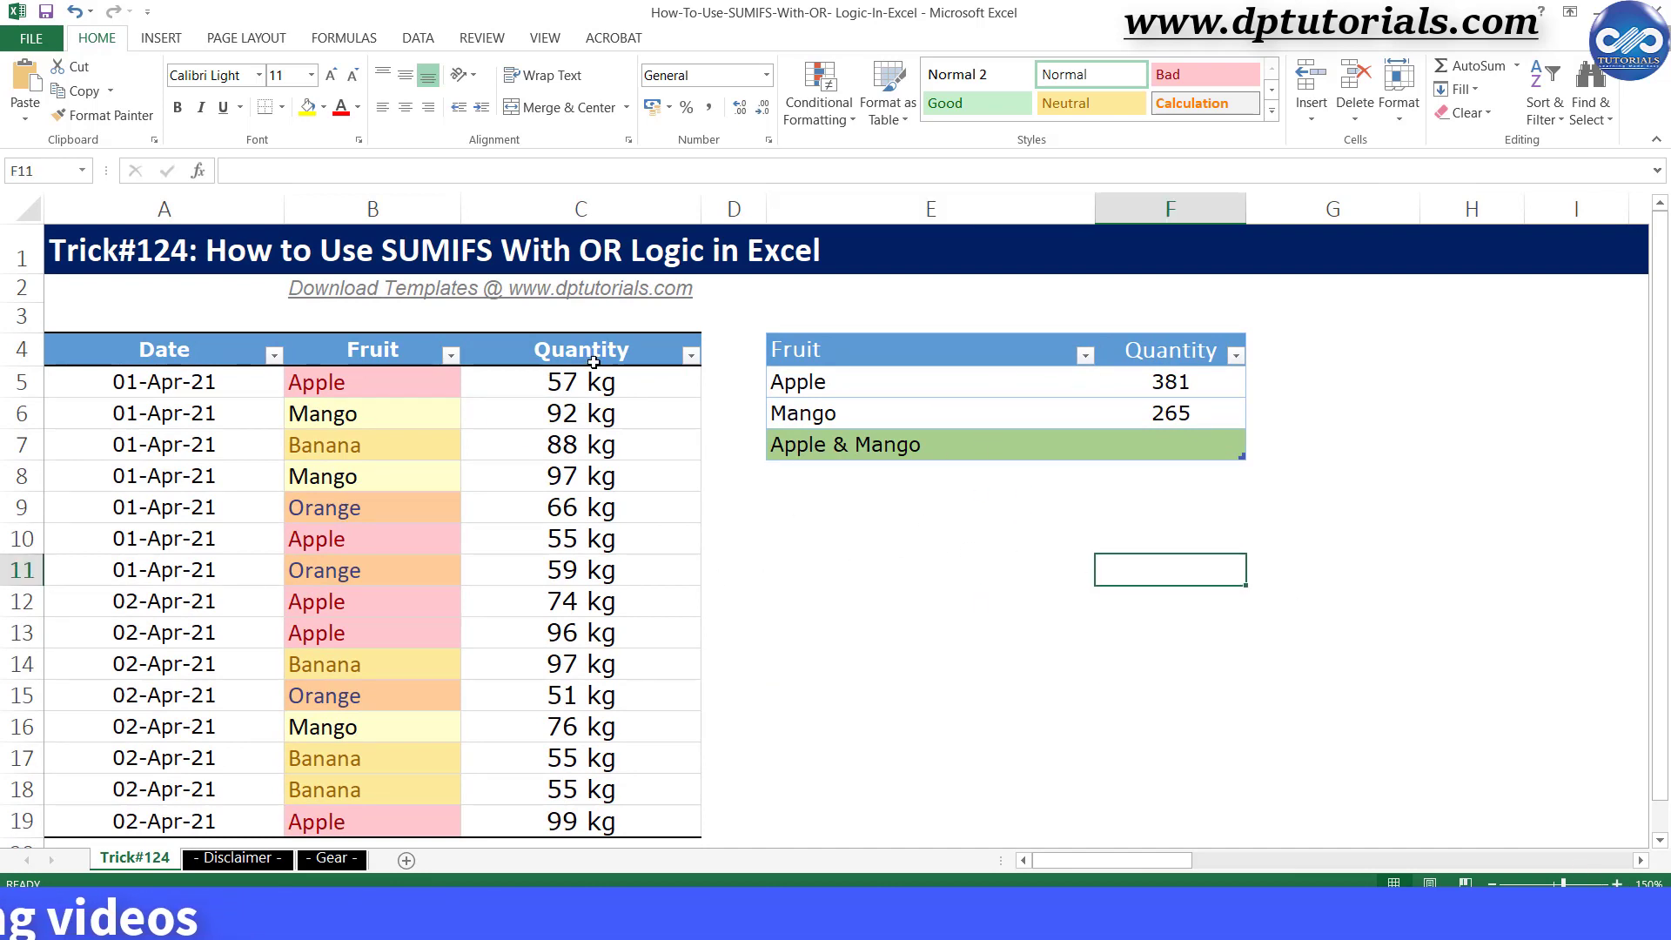
pyautogui.moveTo(586, 383); pyautogui.dragTo(644, 731)
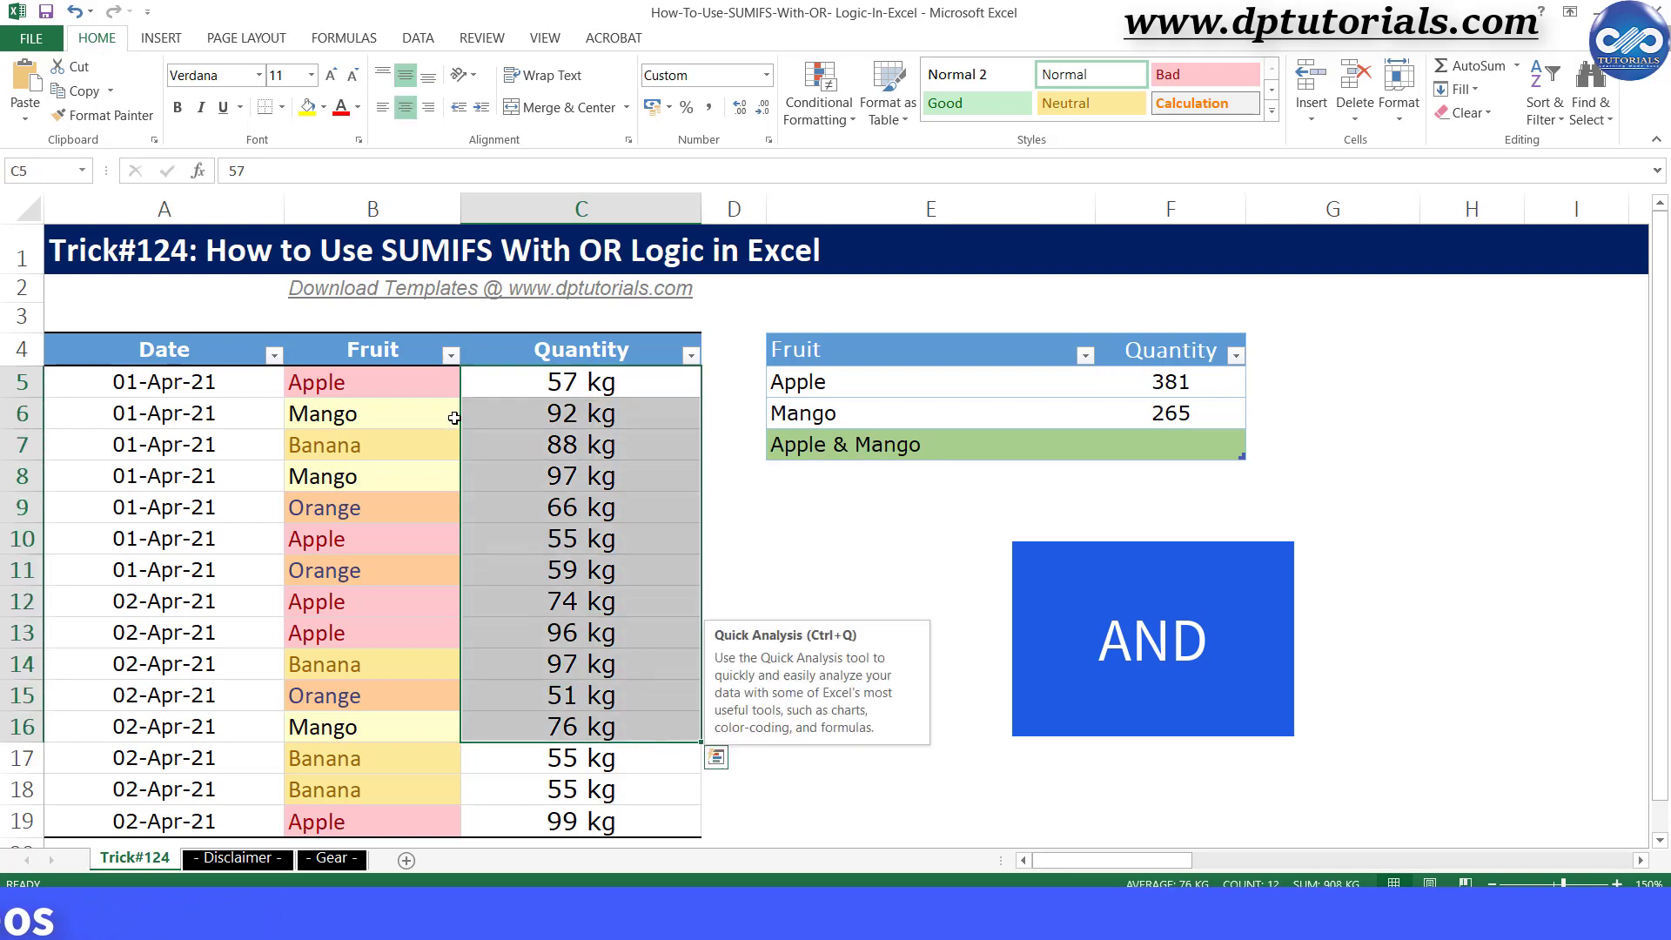
pyautogui.moveTo(427, 381); pyautogui.dragTo(430, 754)
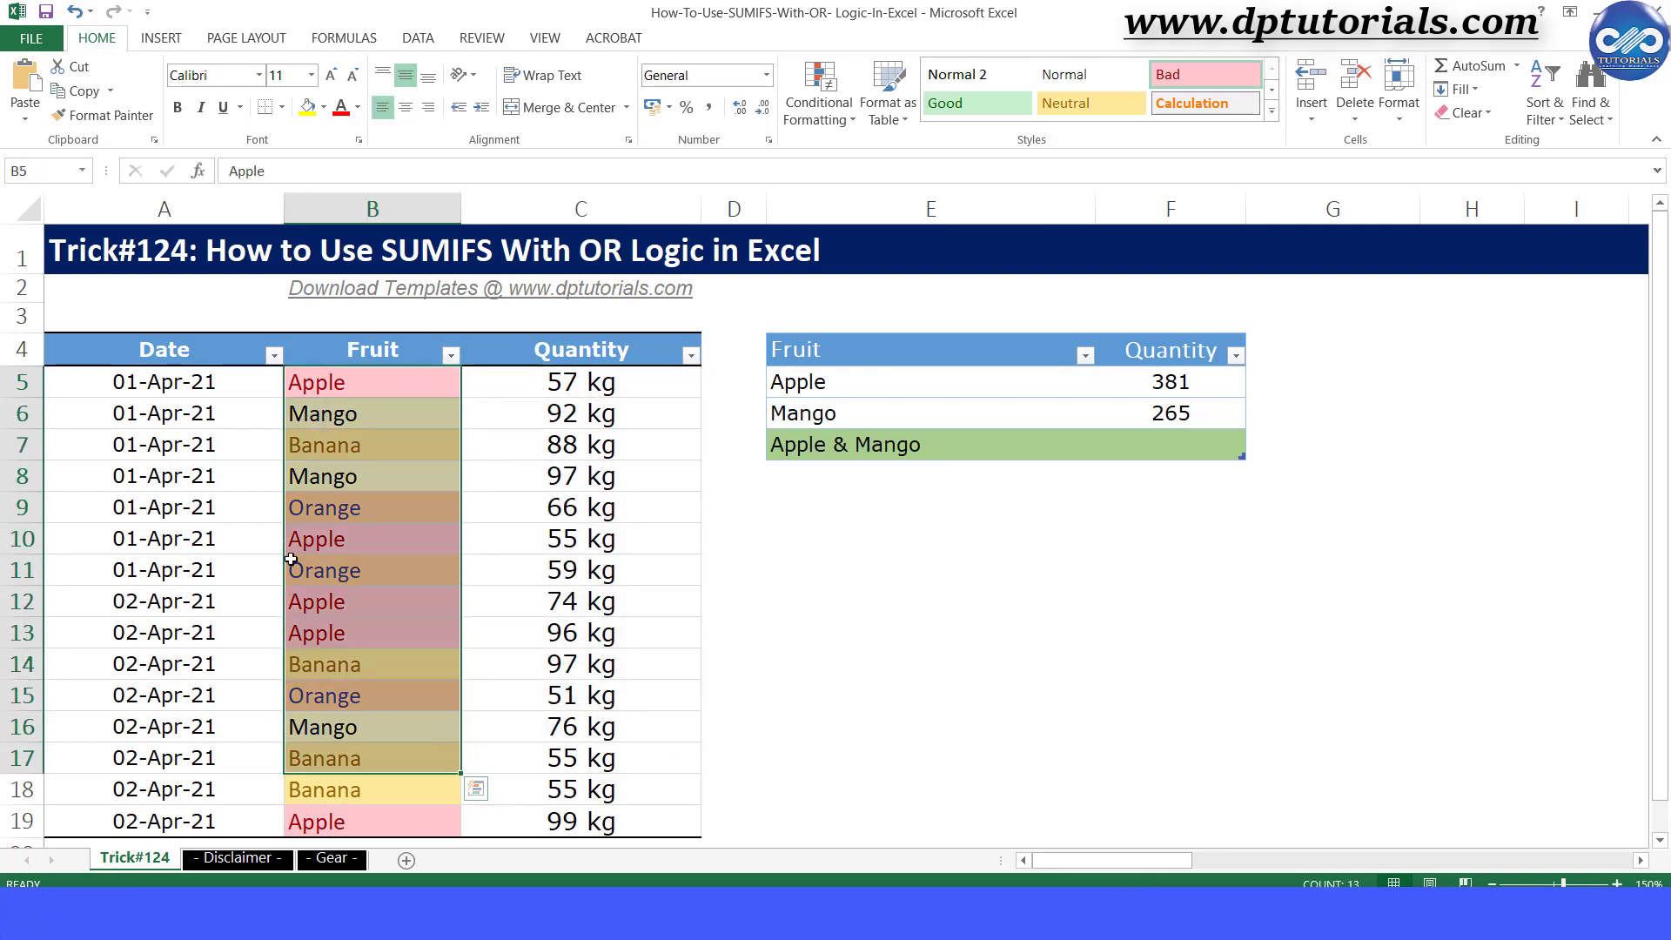
pyautogui.moveTo(230, 376); pyautogui.dragTo(218, 757)
pyautogui.click(565, 570)
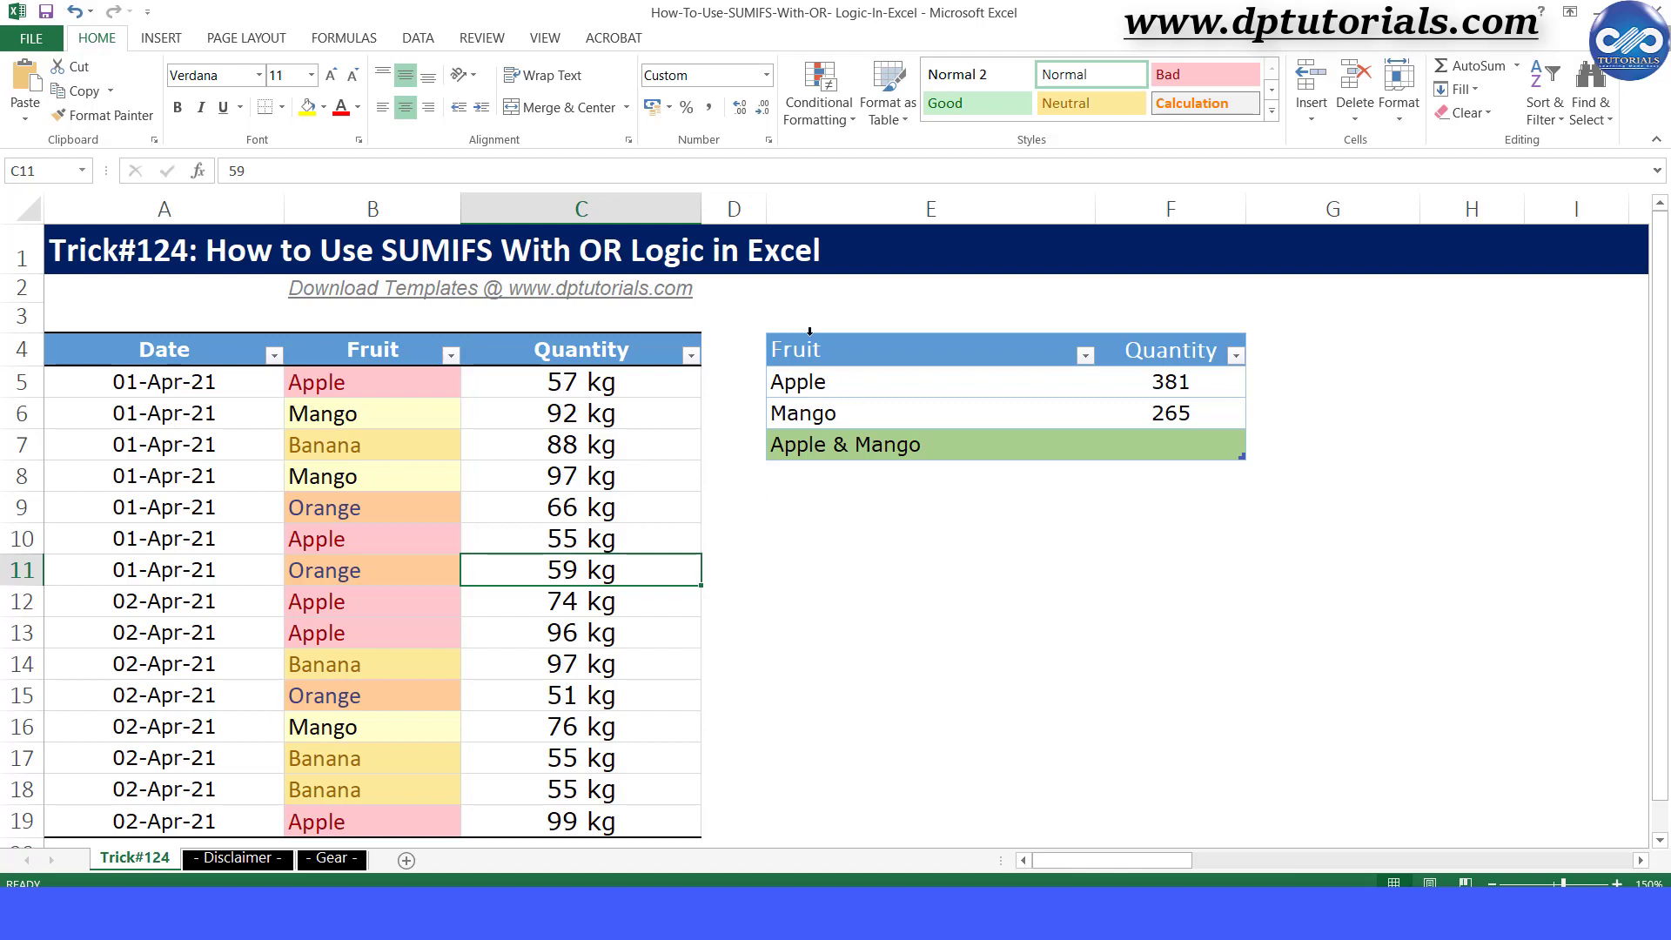
pyautogui.click(839, 382)
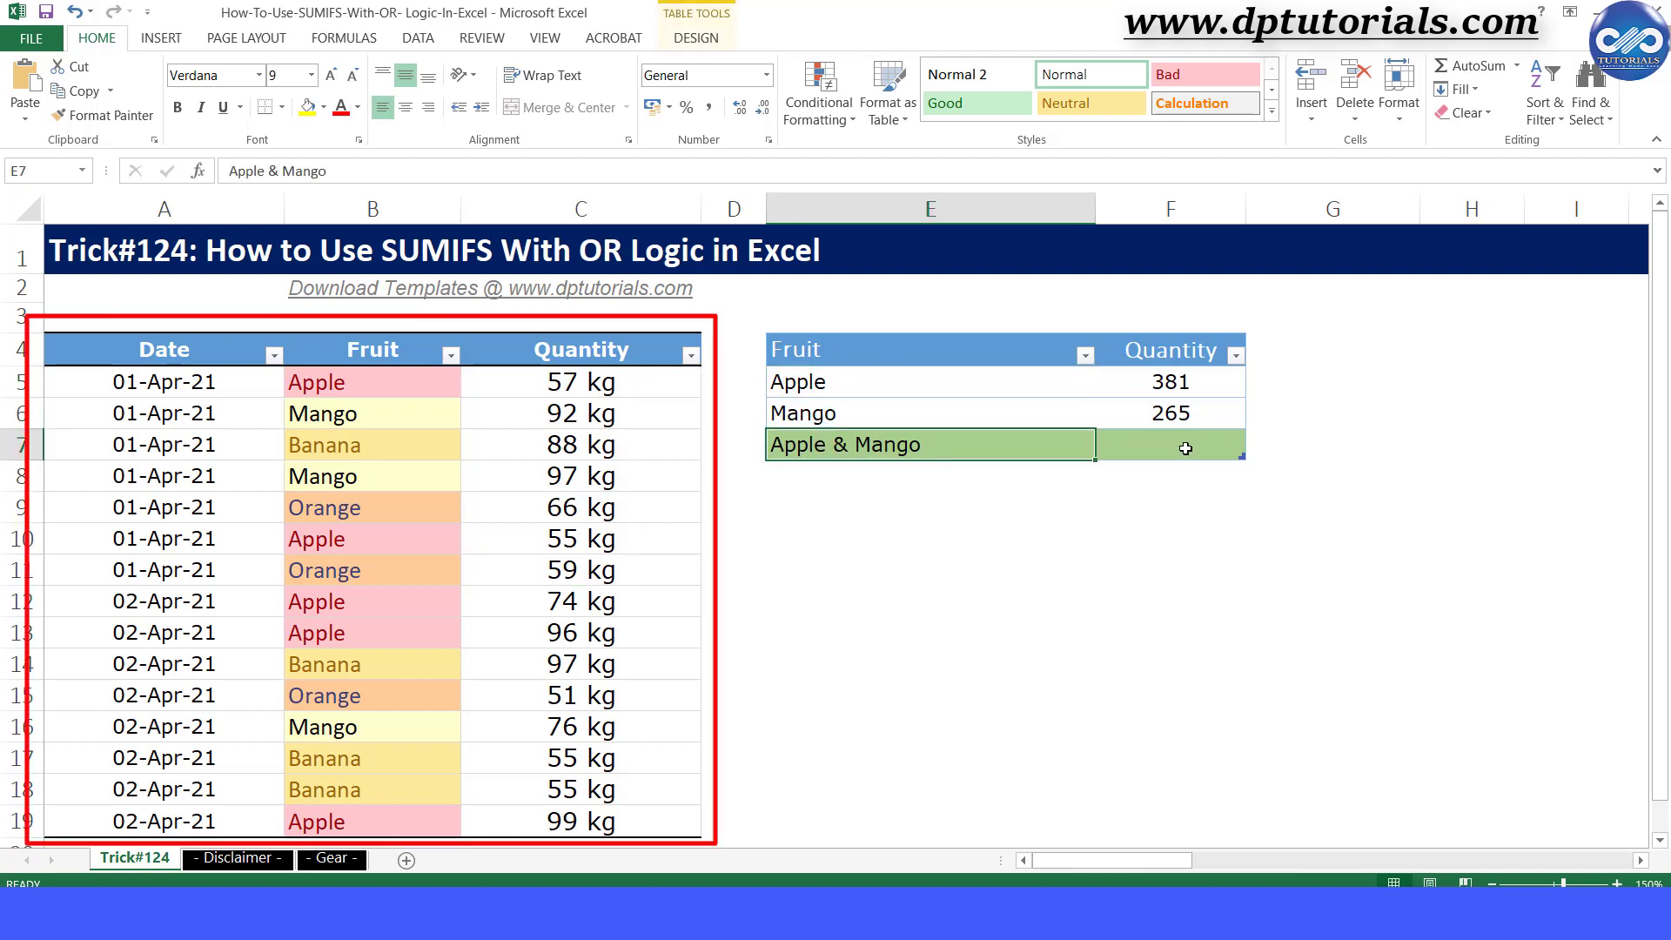
pyautogui.click(157, 351)
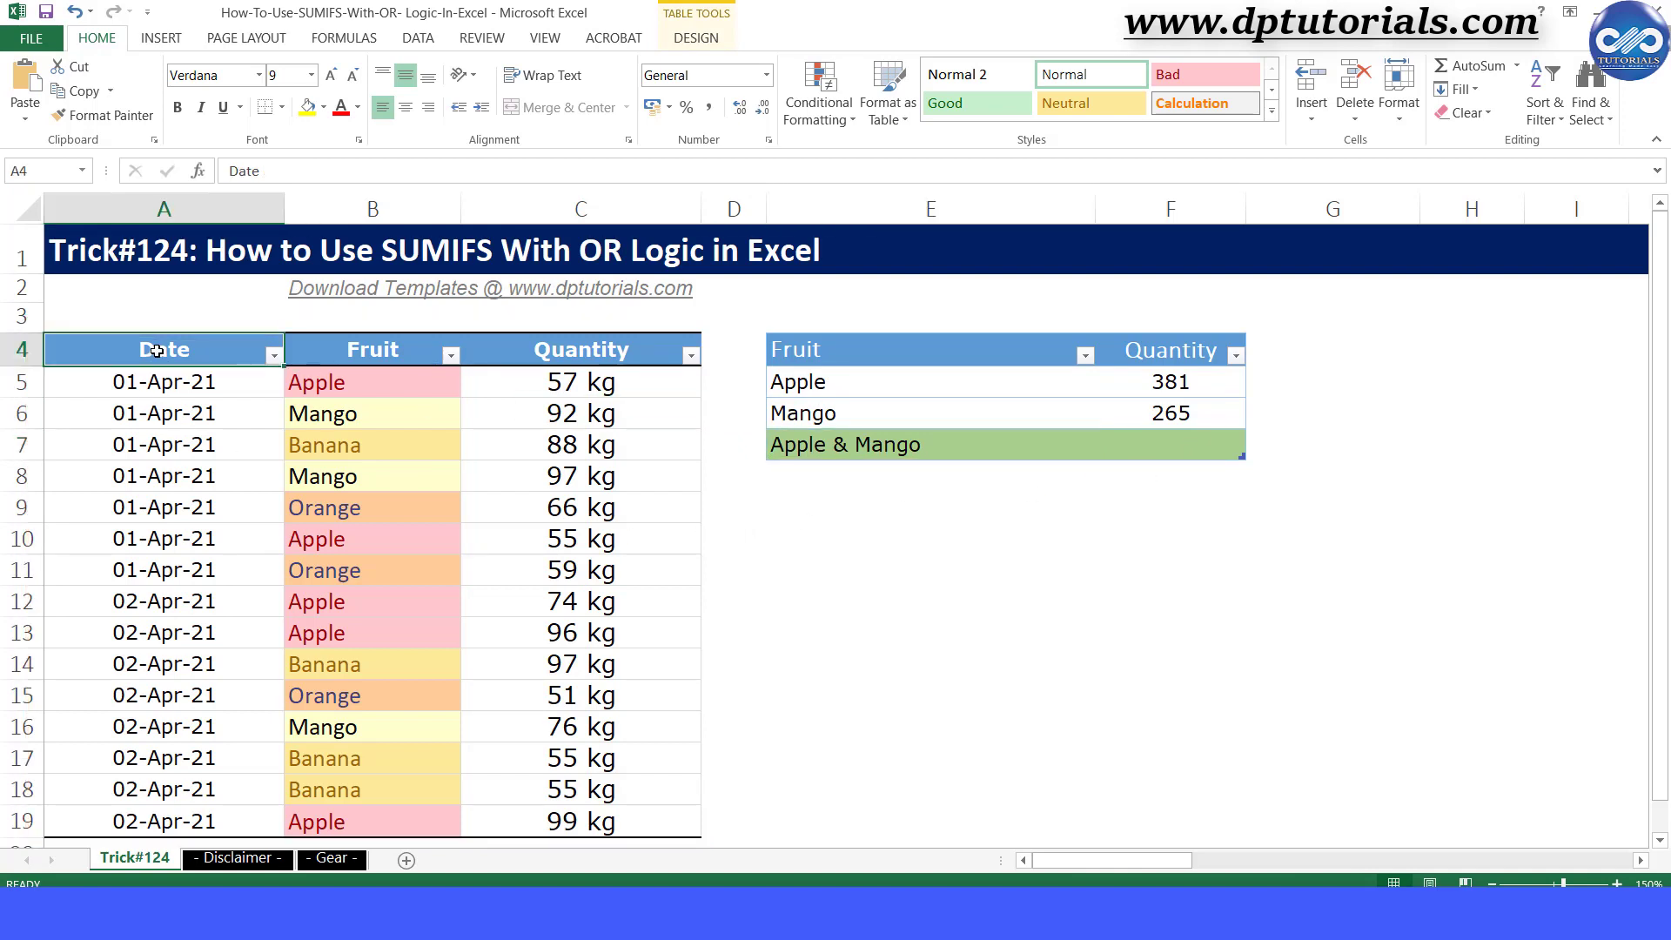
# - Clear the Apple and Mango totals and enter =SUMIFS(C5:C19,B5:B19,"APPLE") in F5, giving 381
pyautogui.moveTo(1170, 383); pyautogui.dragTo(1181, 406)
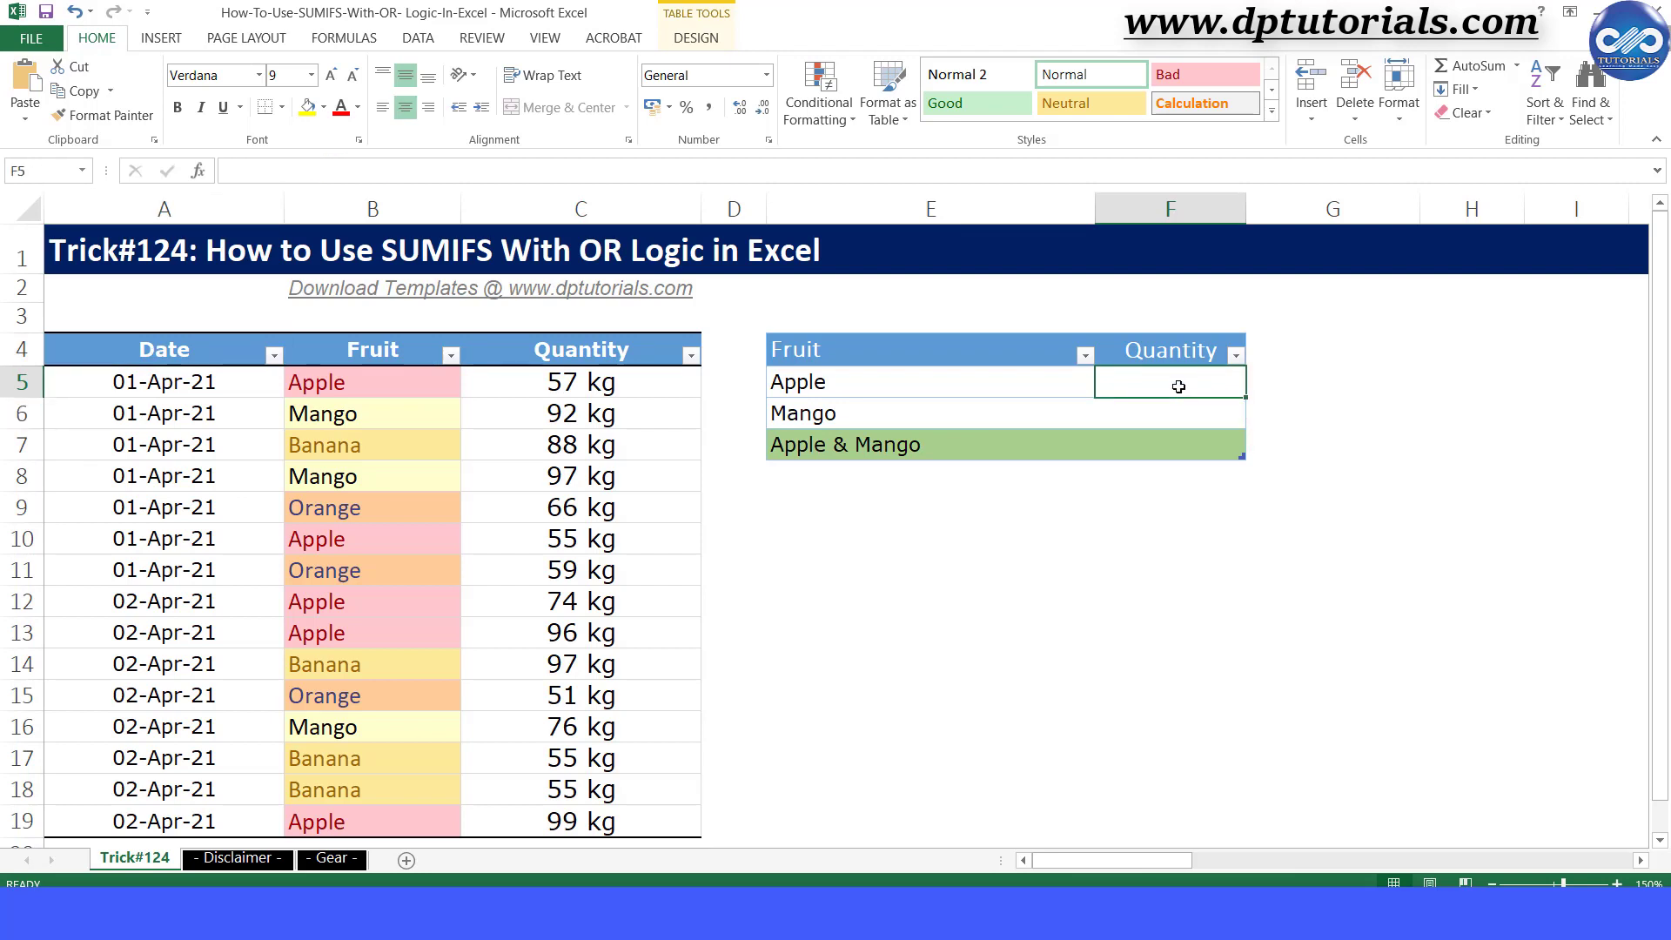
pyautogui.press('capslock')
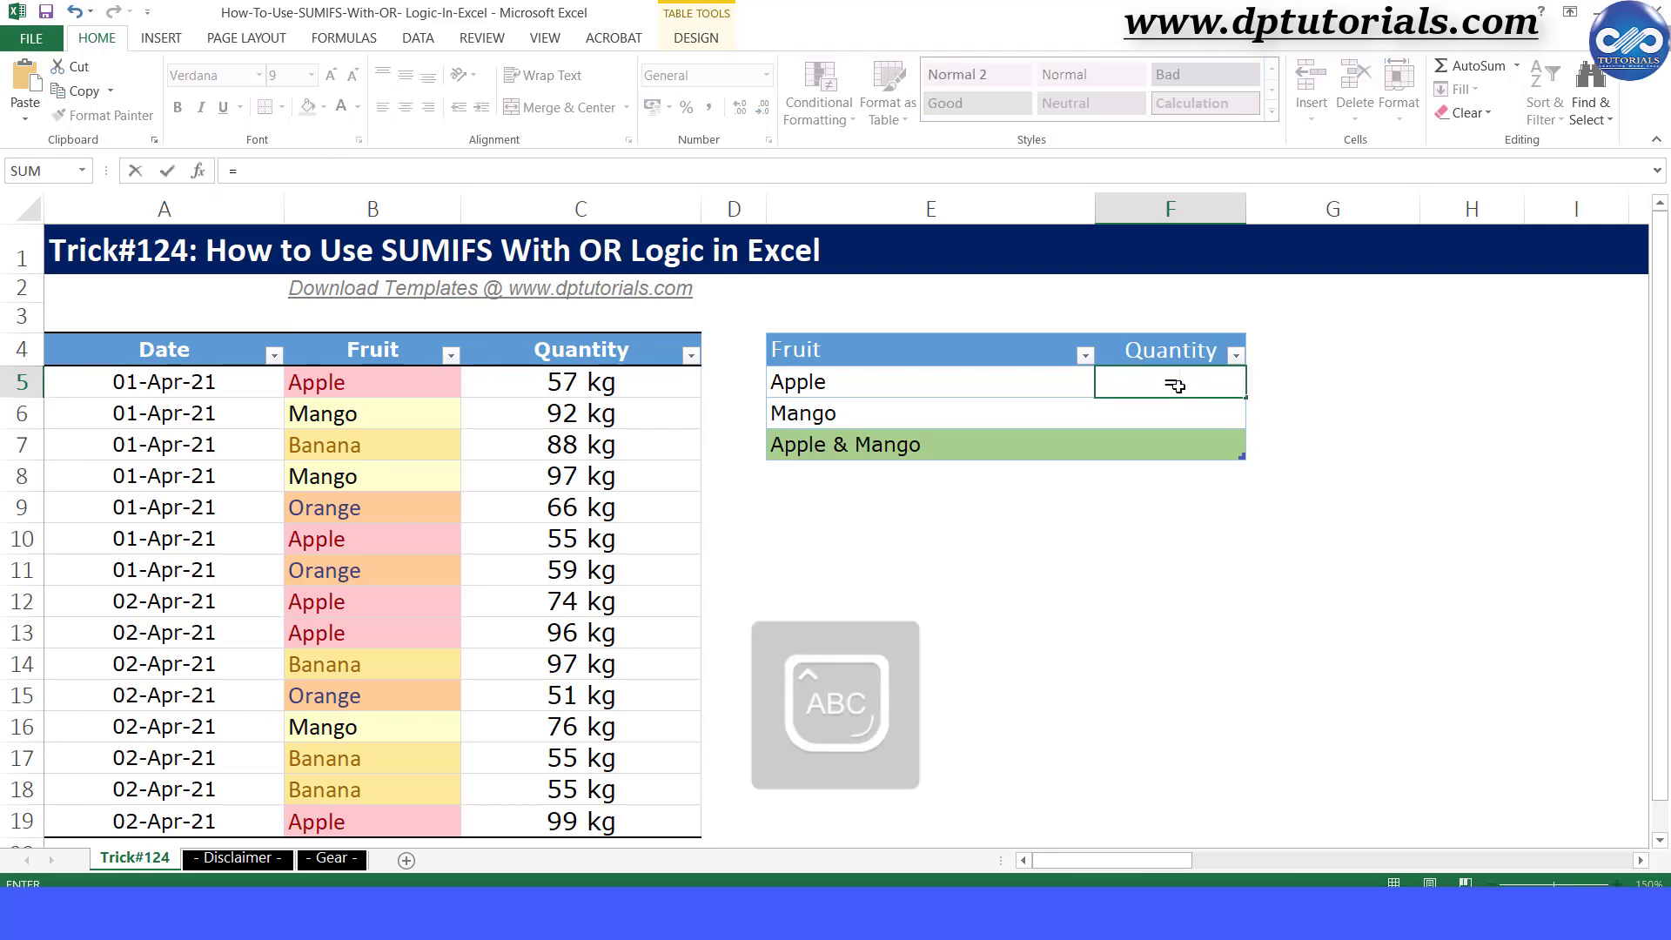
pyautogui.write('SUMIFS(')
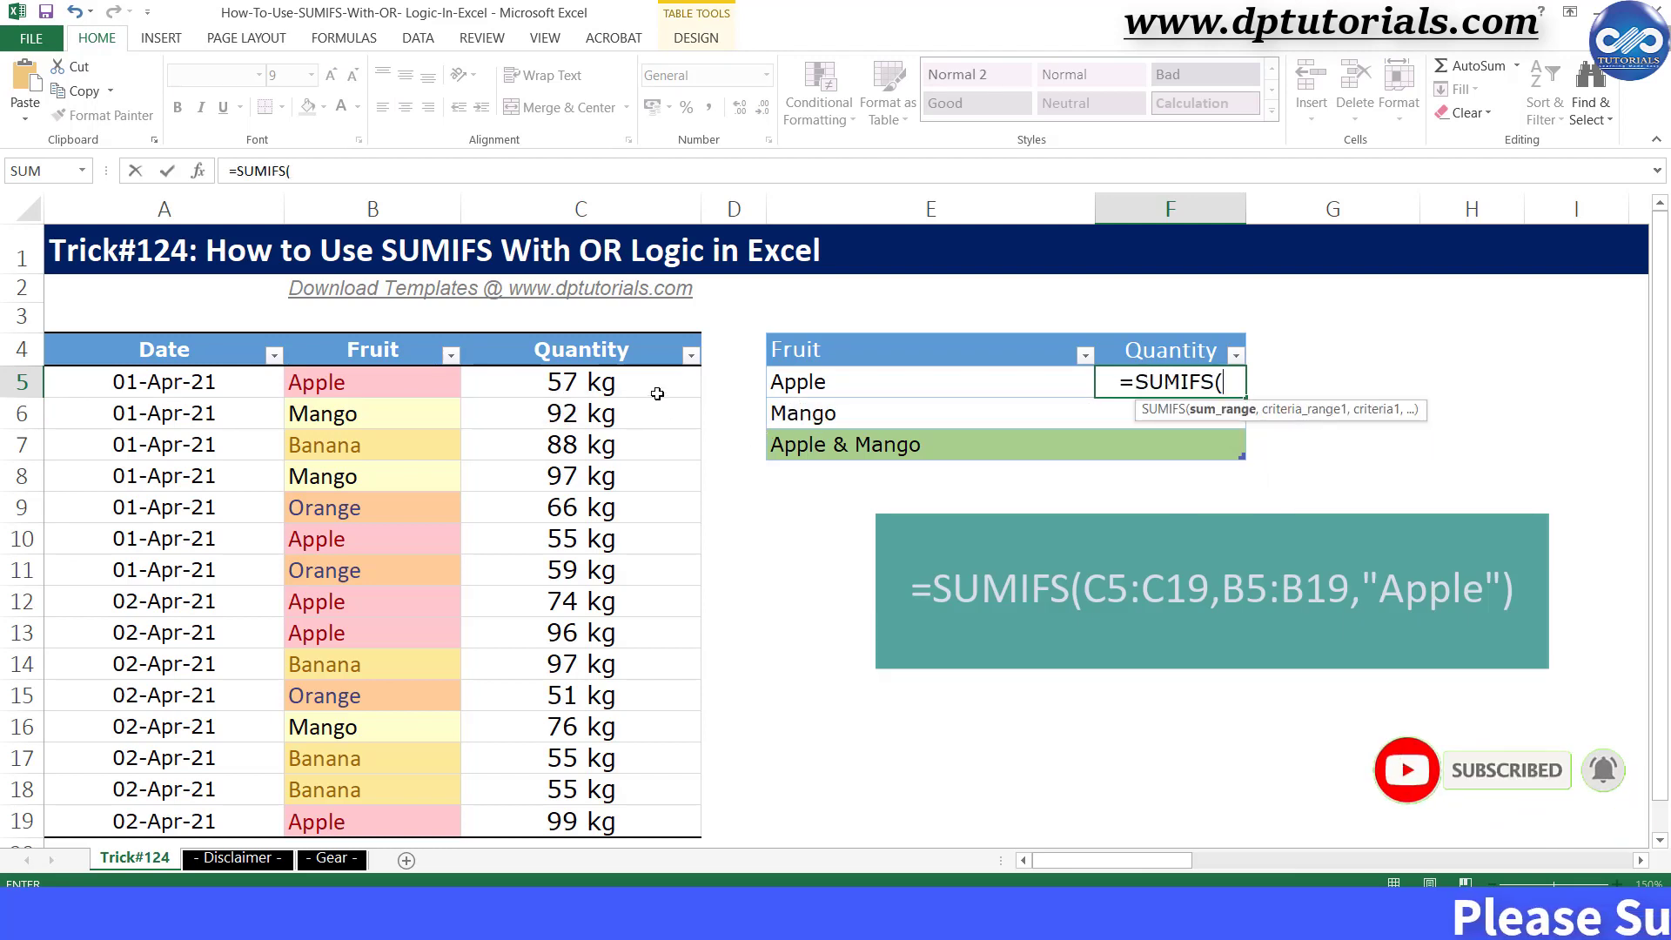
pyautogui.moveTo(647, 383); pyautogui.dragTo(683, 821)
pyautogui.write(',')
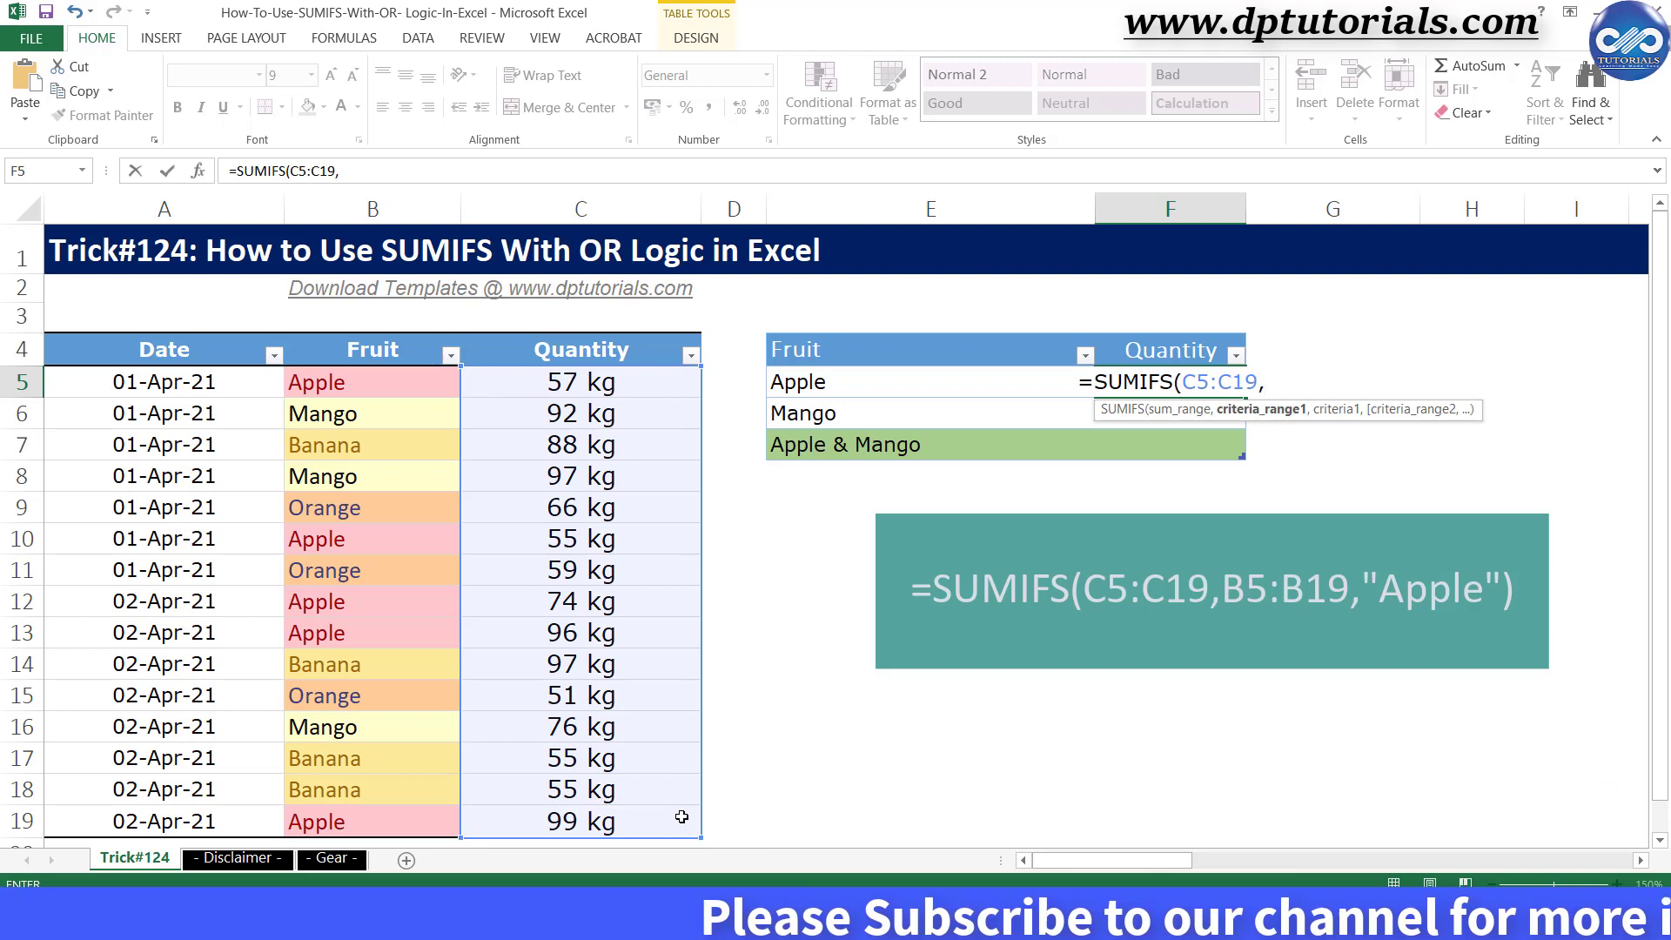
pyautogui.moveTo(413, 381); pyautogui.dragTo(362, 823)
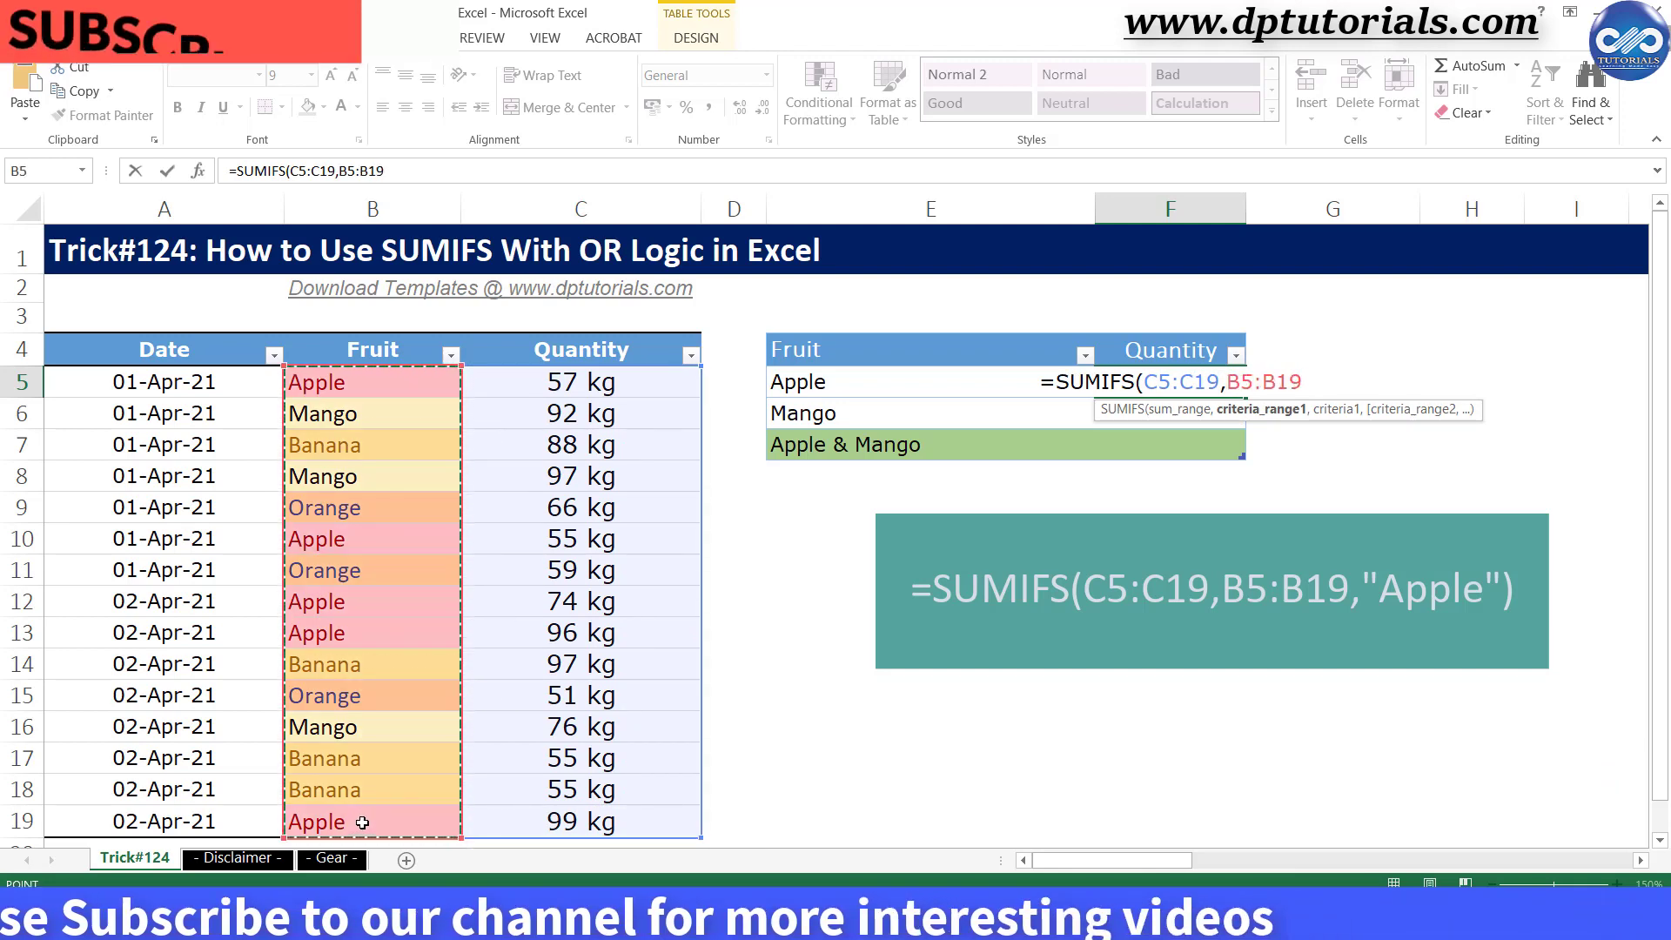
pyautogui.write(',')
pyautogui.write('"APP')
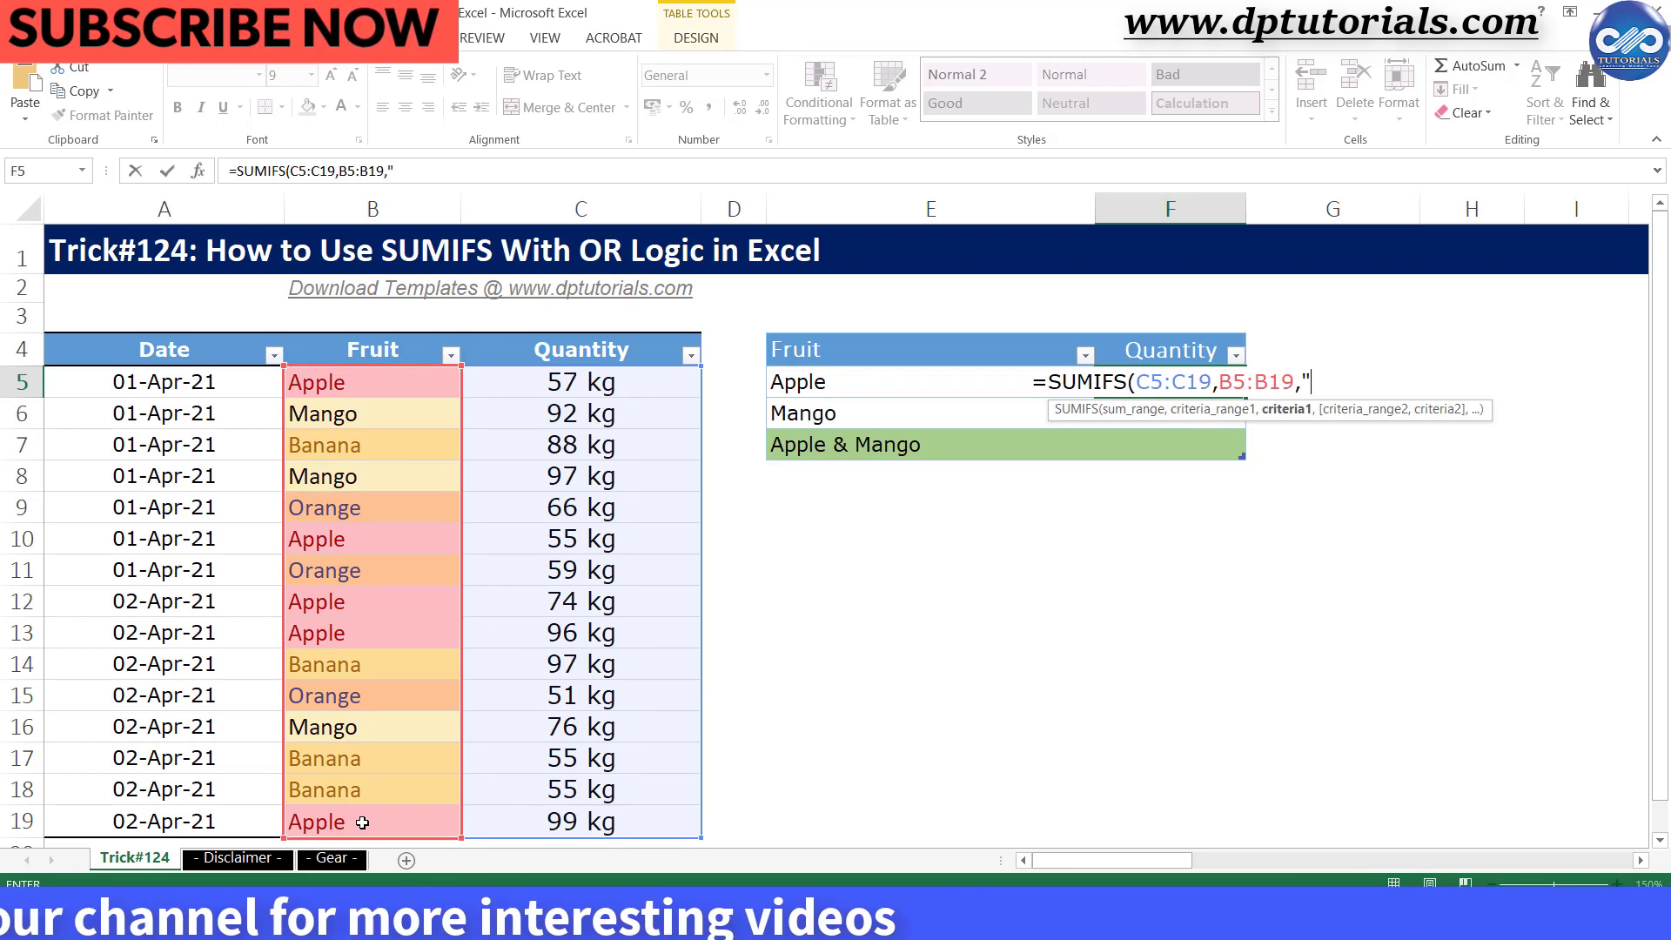
pyautogui.write('LE")')
pyautogui.press('Return')
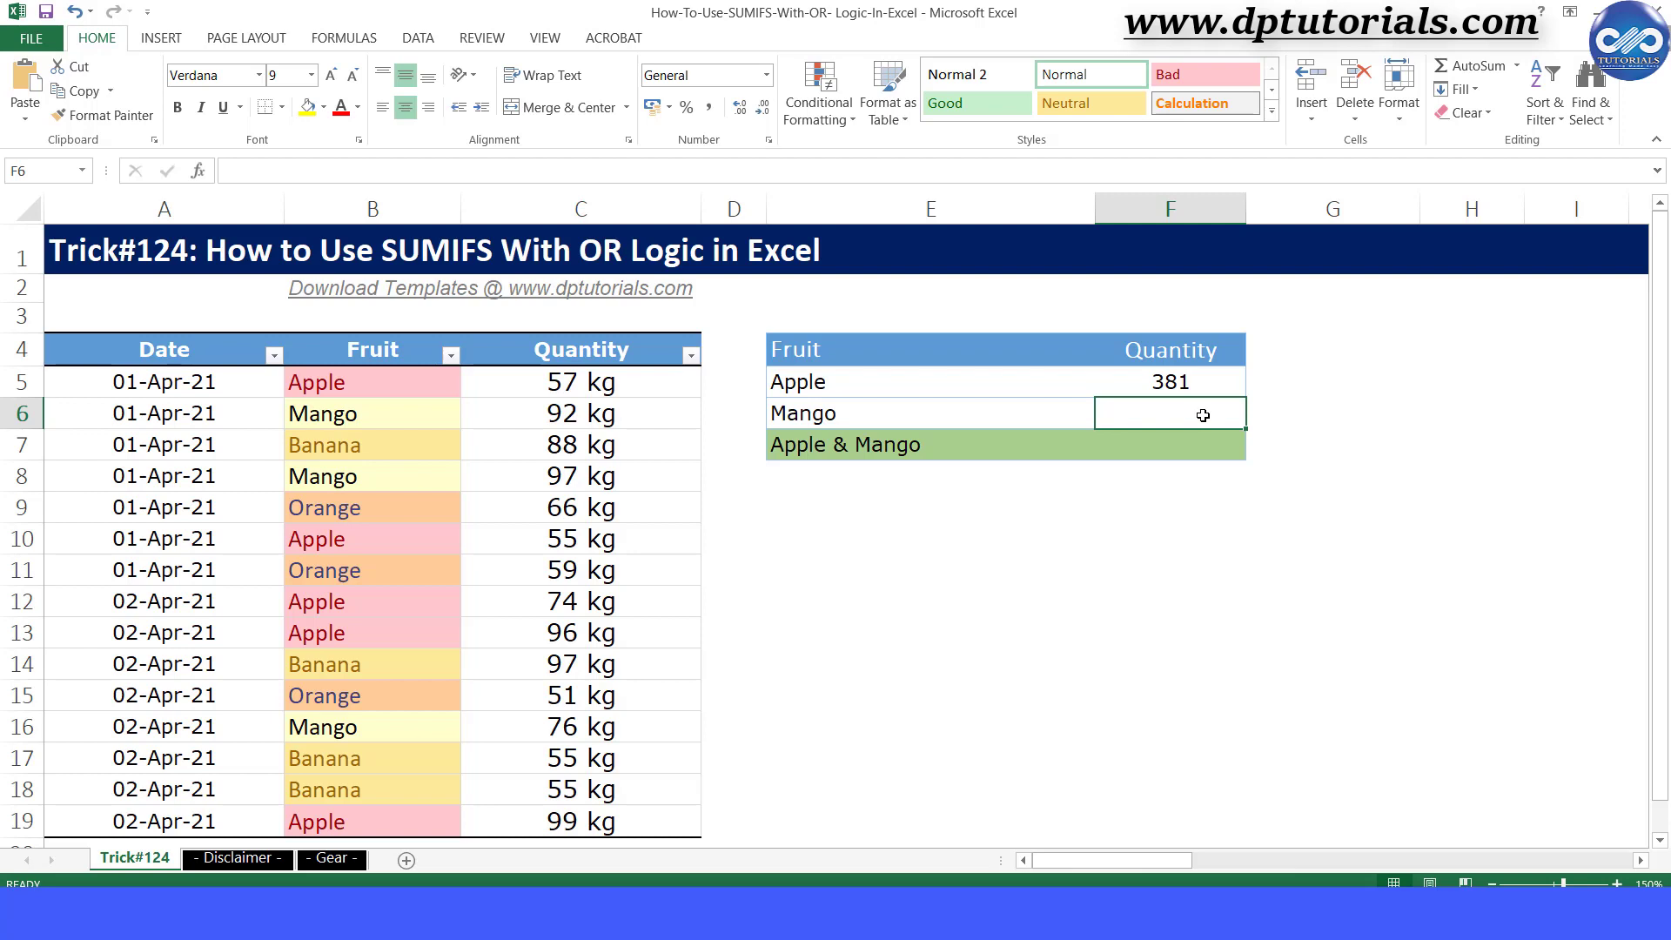
# - Enter =SUMIFS(C5:C19,B5:B19,"MANGO") in F6 so the Mango total shows 265
pyautogui.write('=')
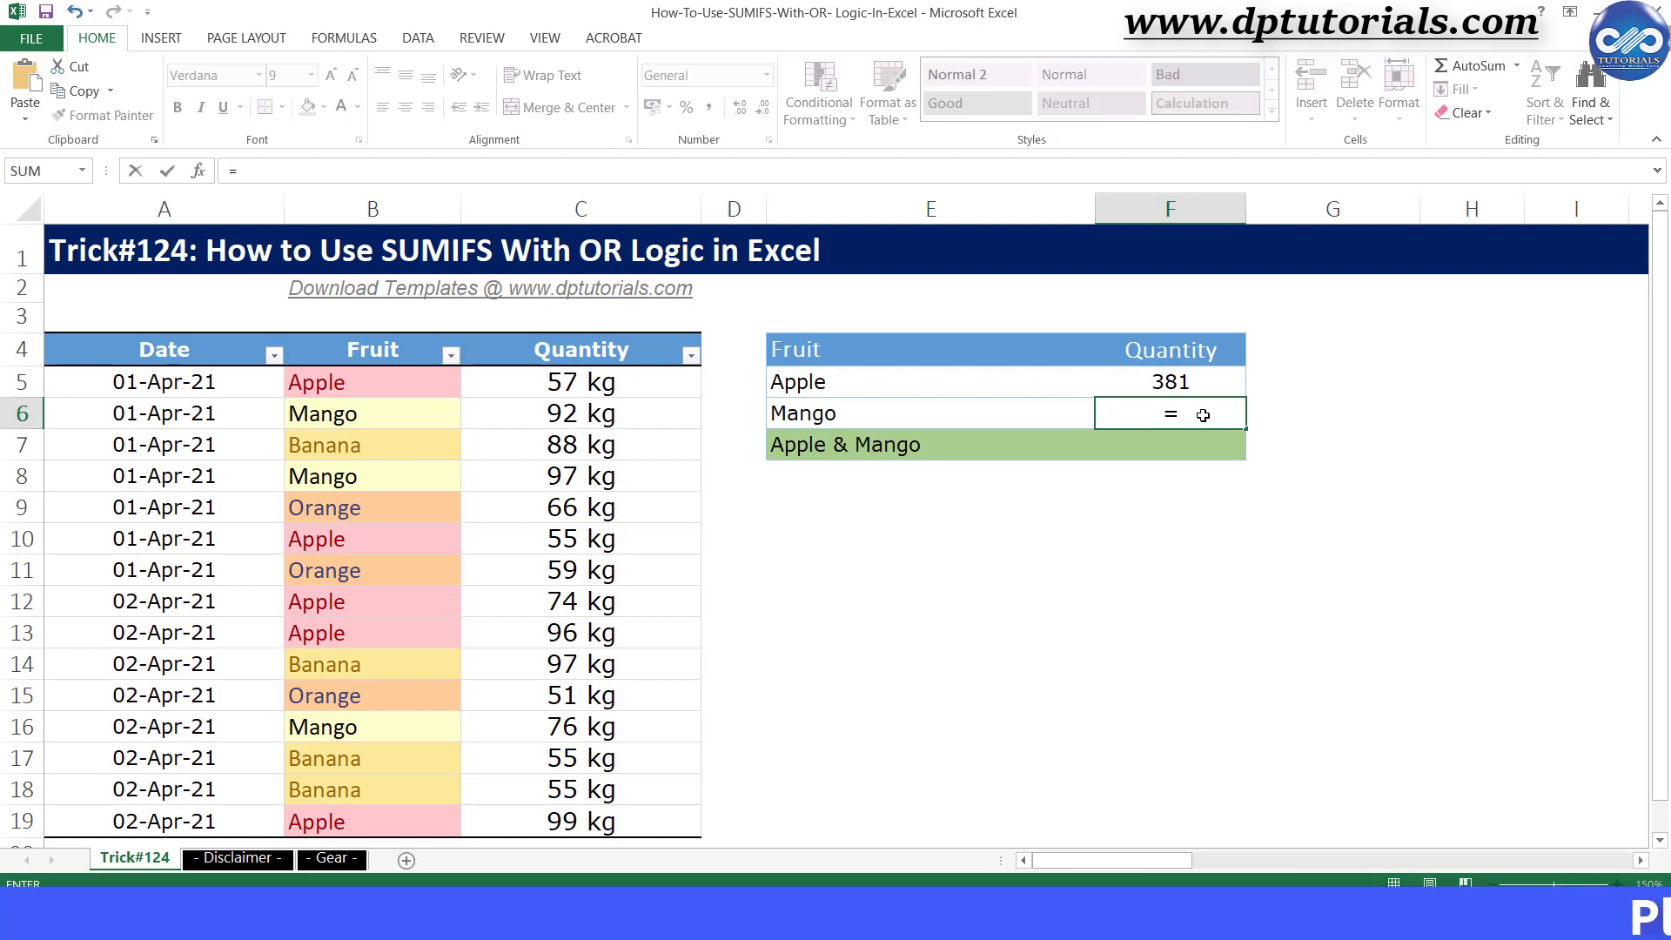
pyautogui.write('SUMIFS')
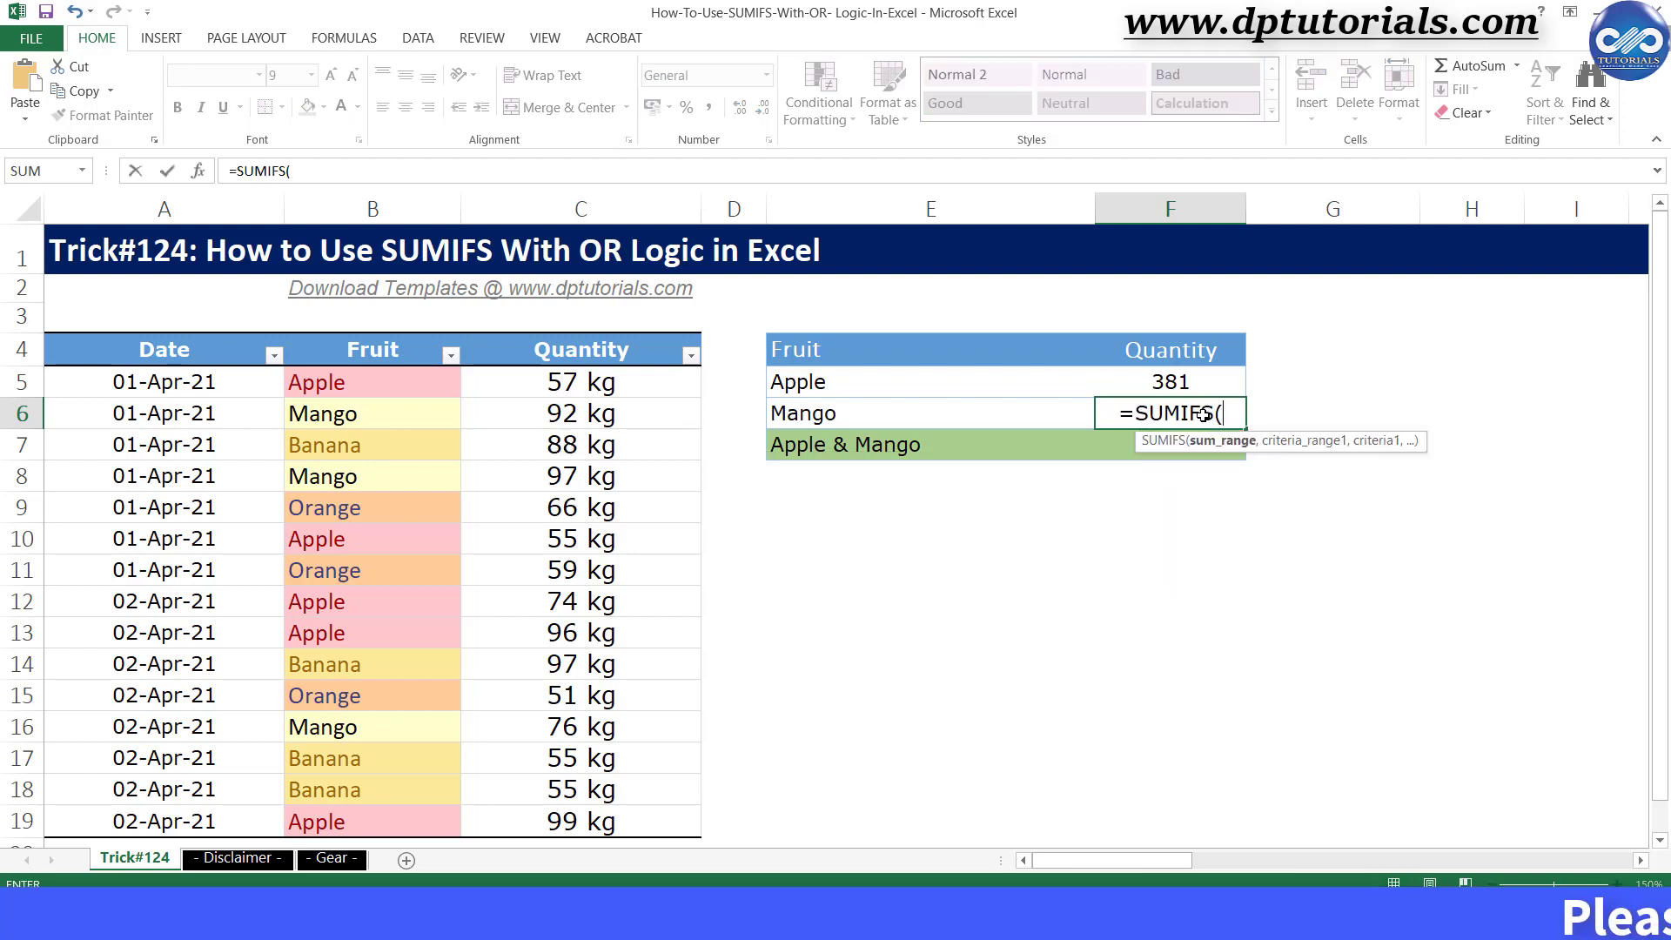
pyautogui.write('(')
pyautogui.moveTo(680, 382); pyautogui.dragTo(656, 801)
pyautogui.write(',')
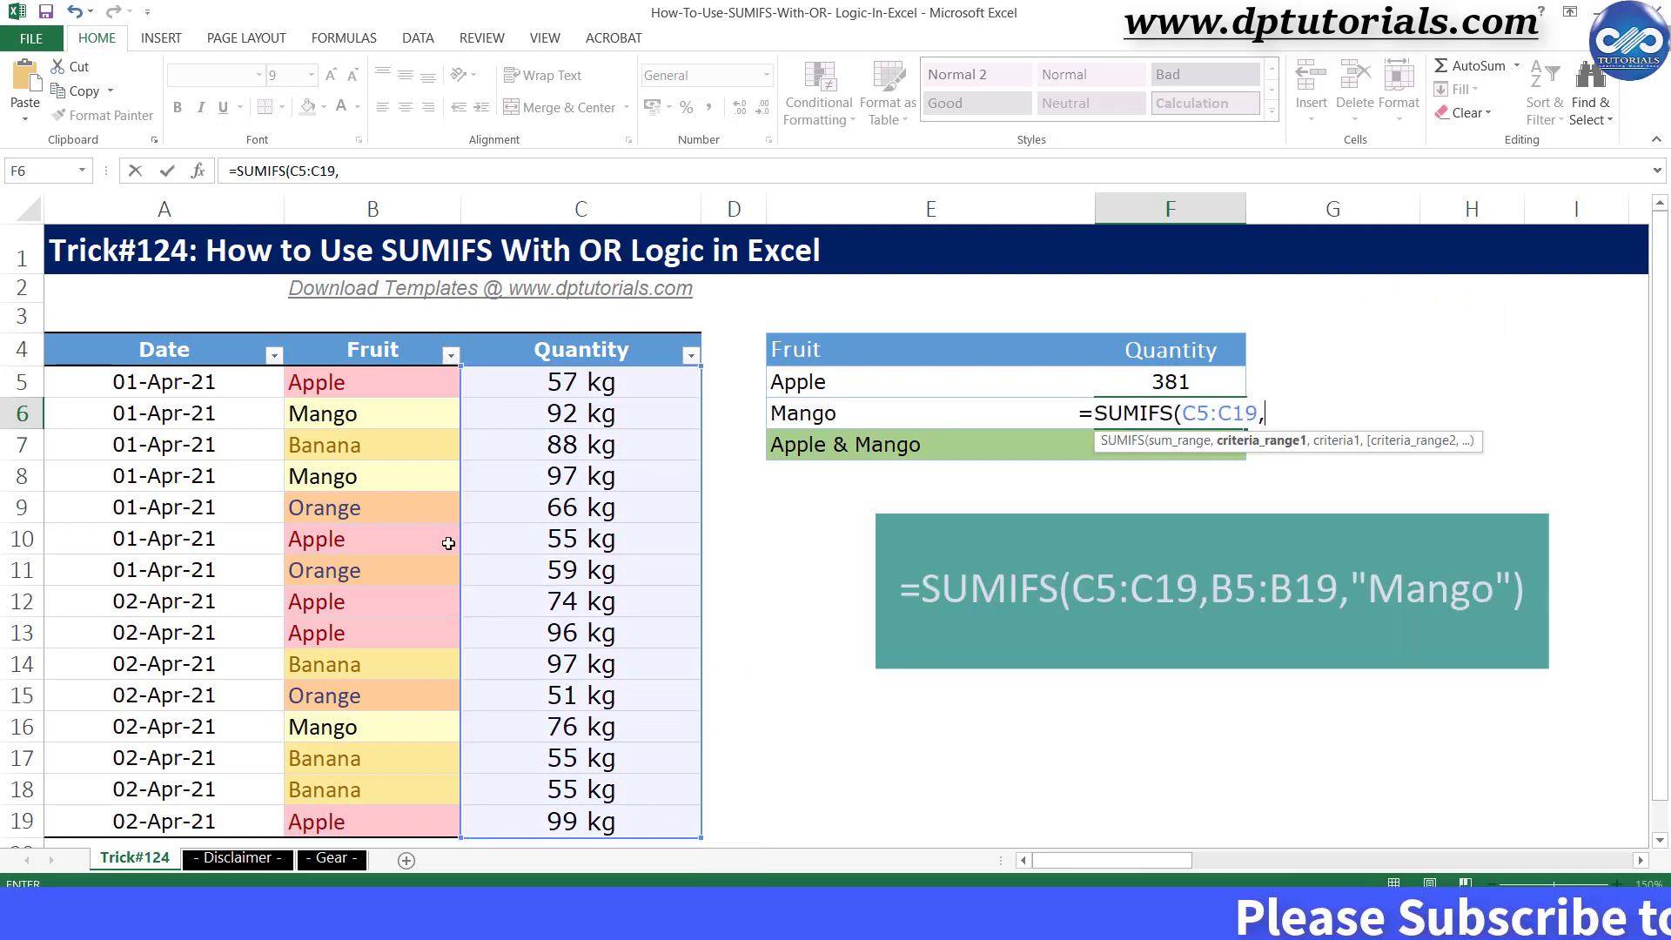
pyautogui.moveTo(436, 376); pyautogui.dragTo(427, 816)
pyautogui.write(',"')
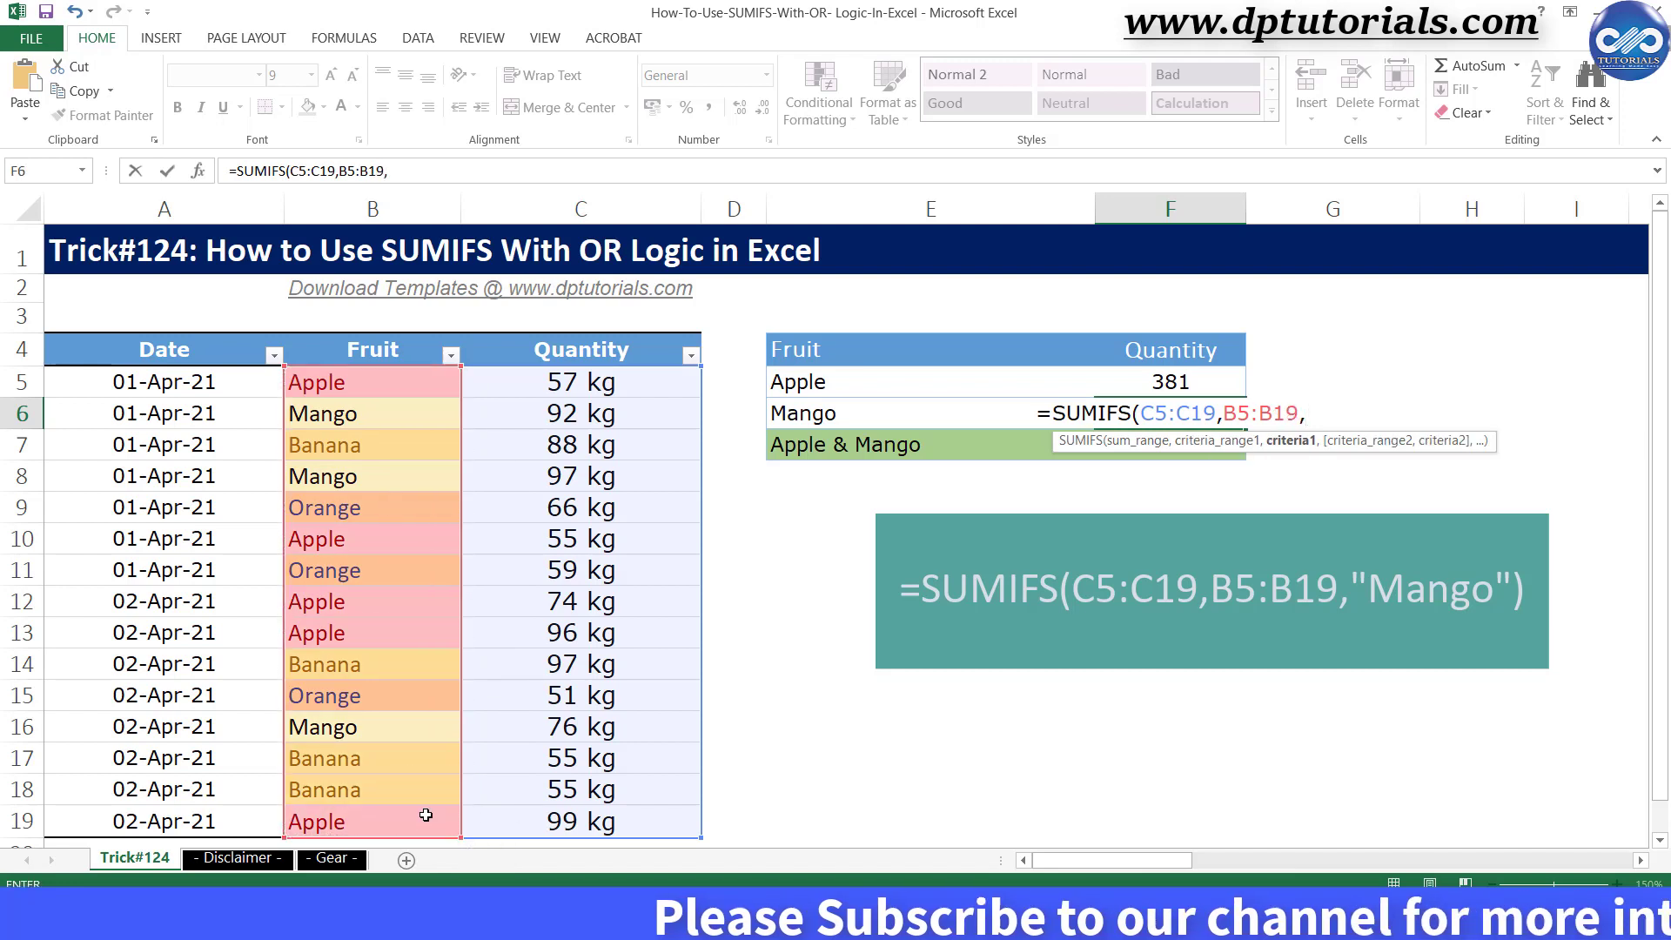
pyautogui.write('MANGO")')
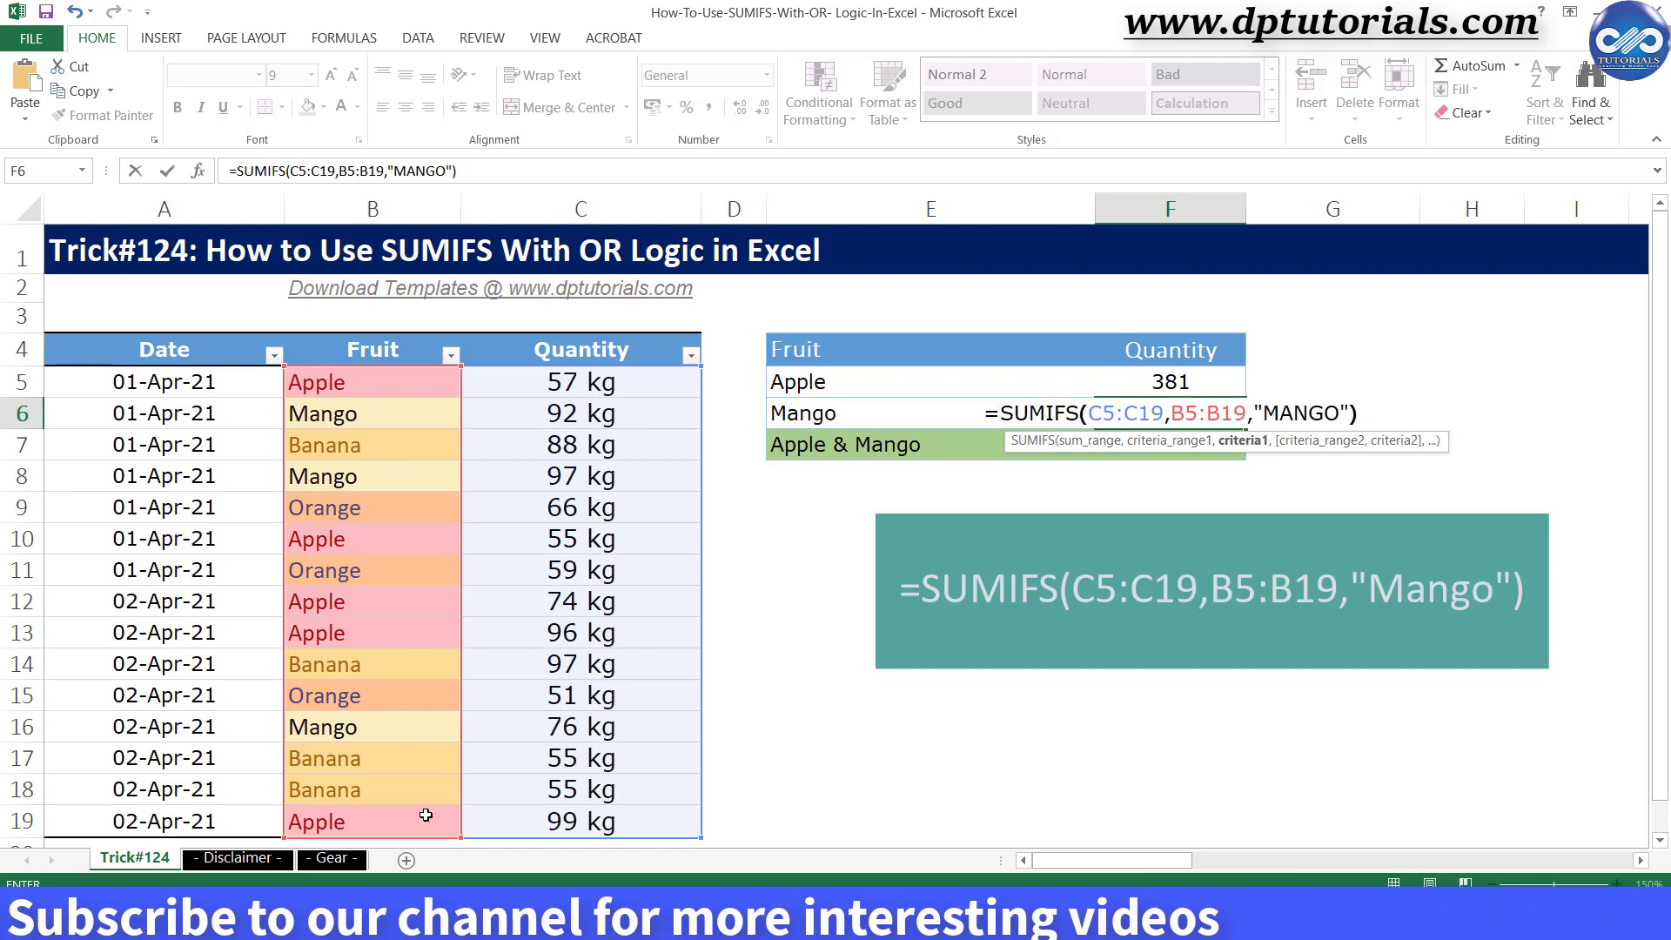
pyautogui.press('Return')
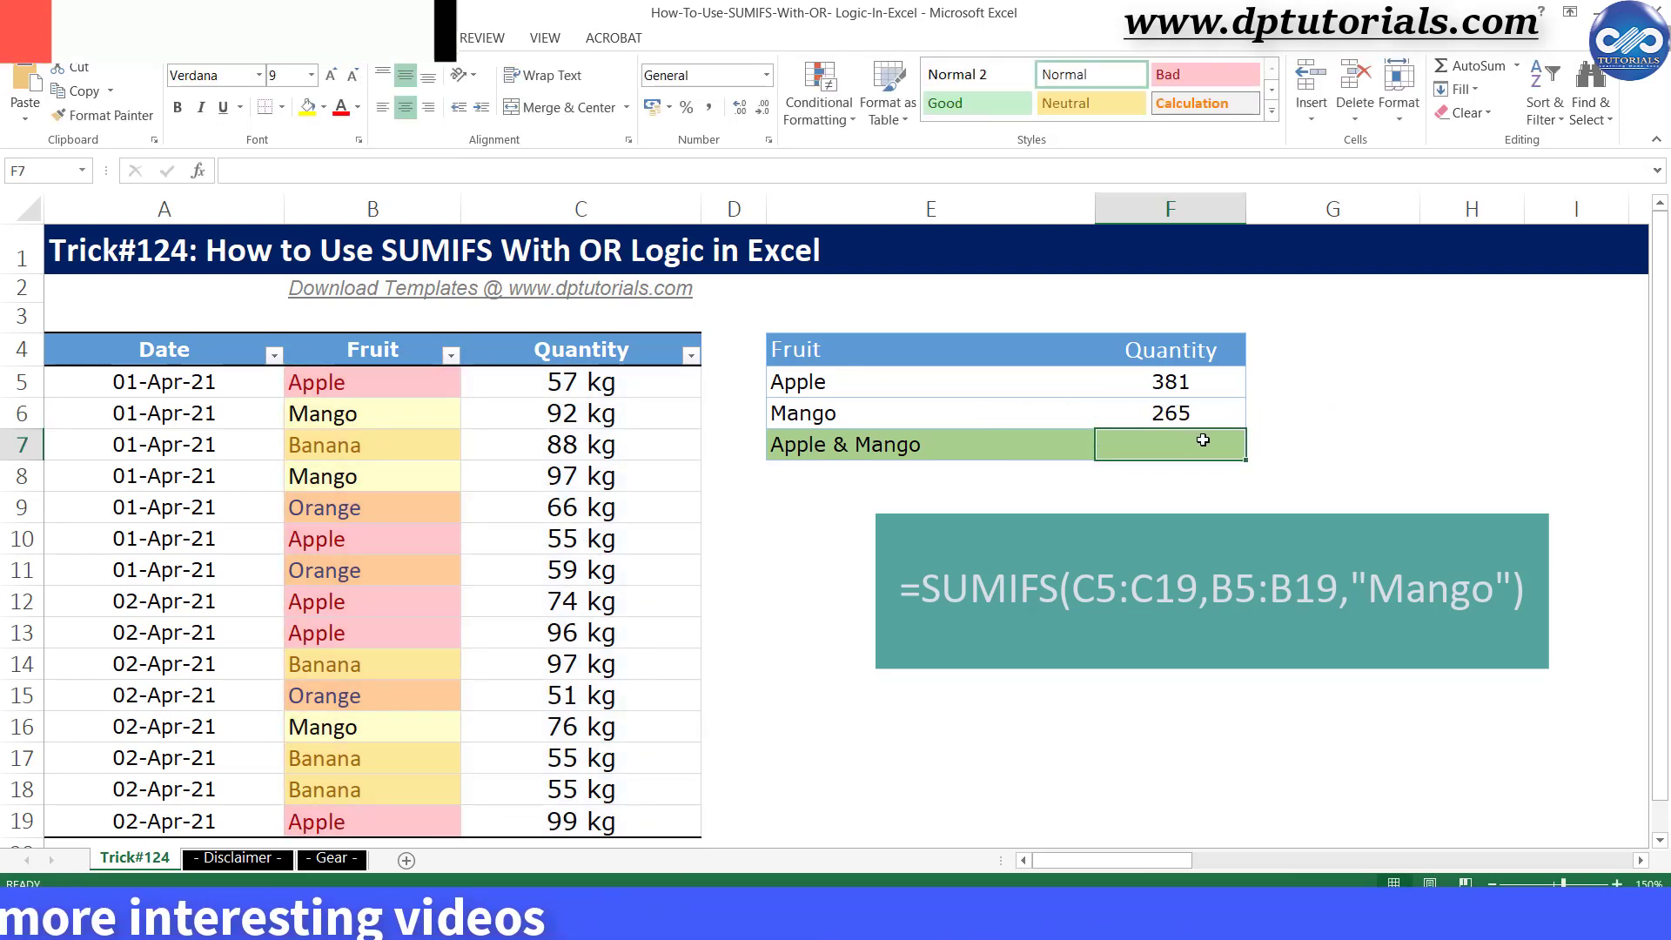
# - Review the Apple and Mango SUMIFS formulas and confirm their combined sum of 646
pyautogui.click(1193, 381)
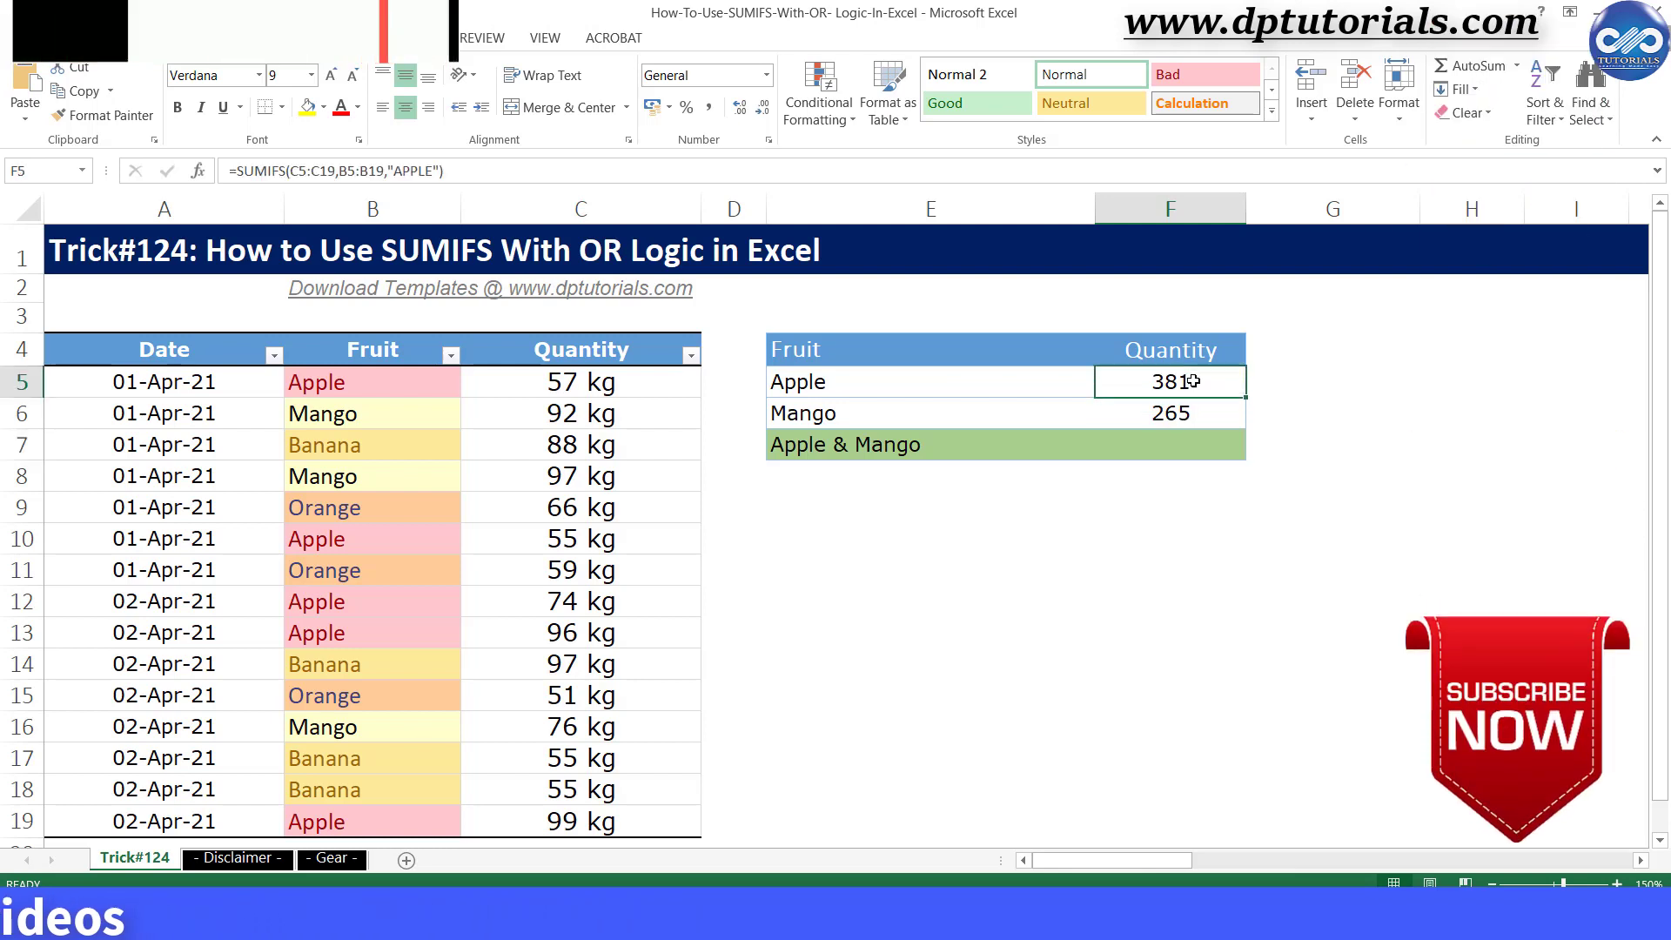
pyautogui.click(1193, 413)
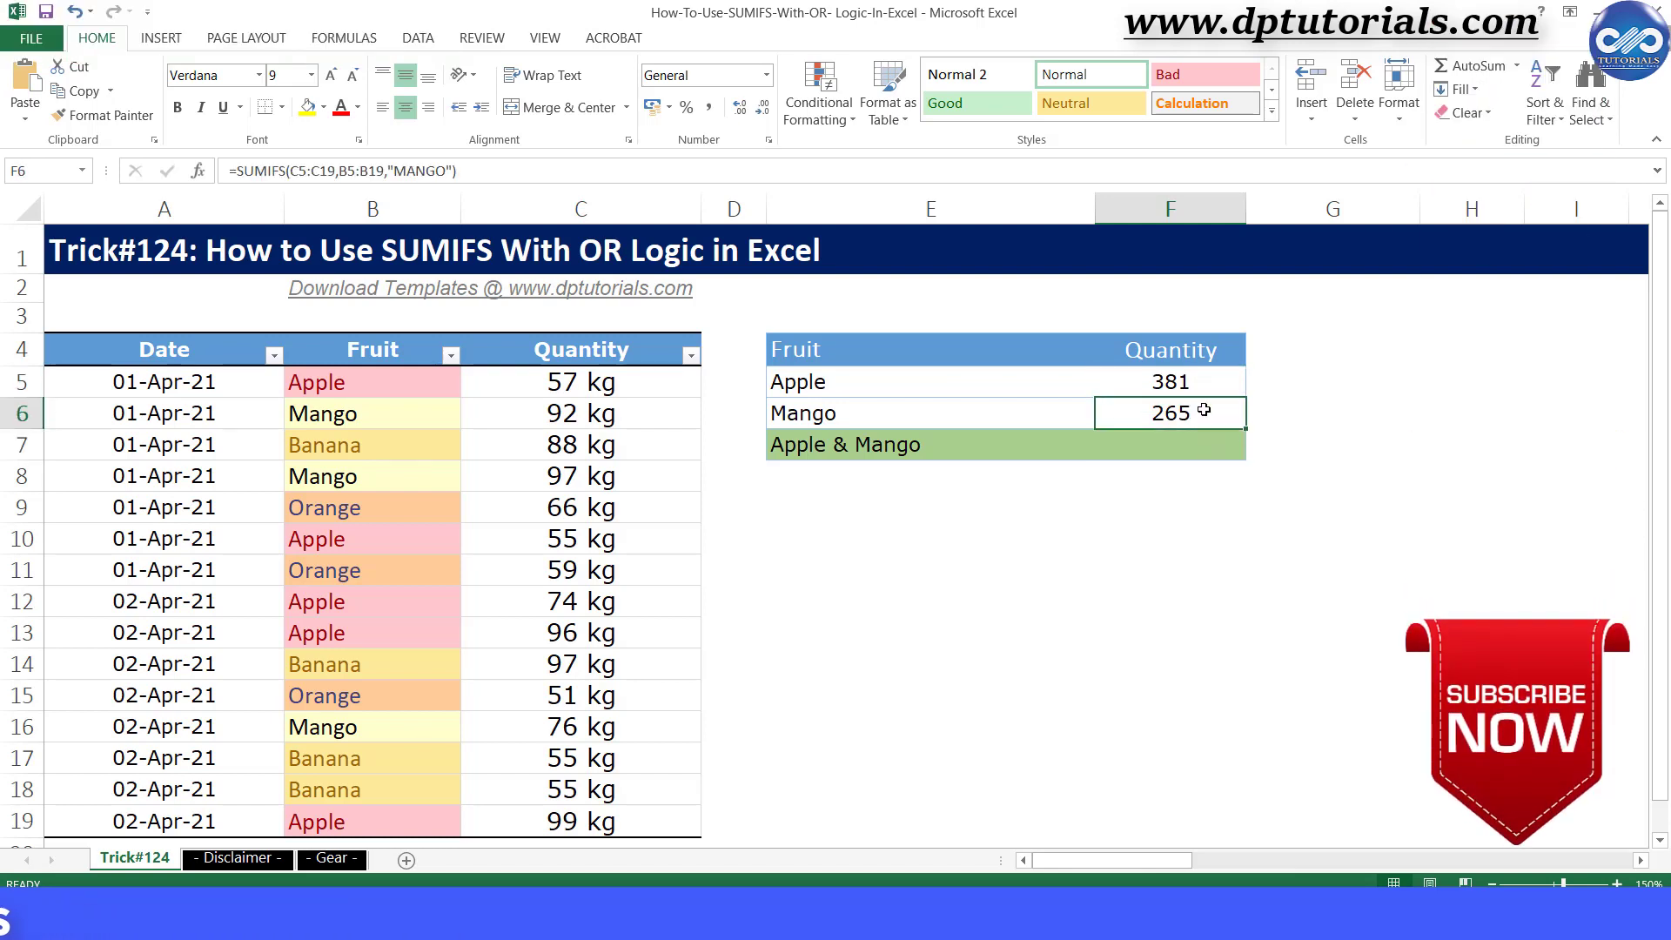
pyautogui.moveTo(1200, 385); pyautogui.dragTo(1202, 409)
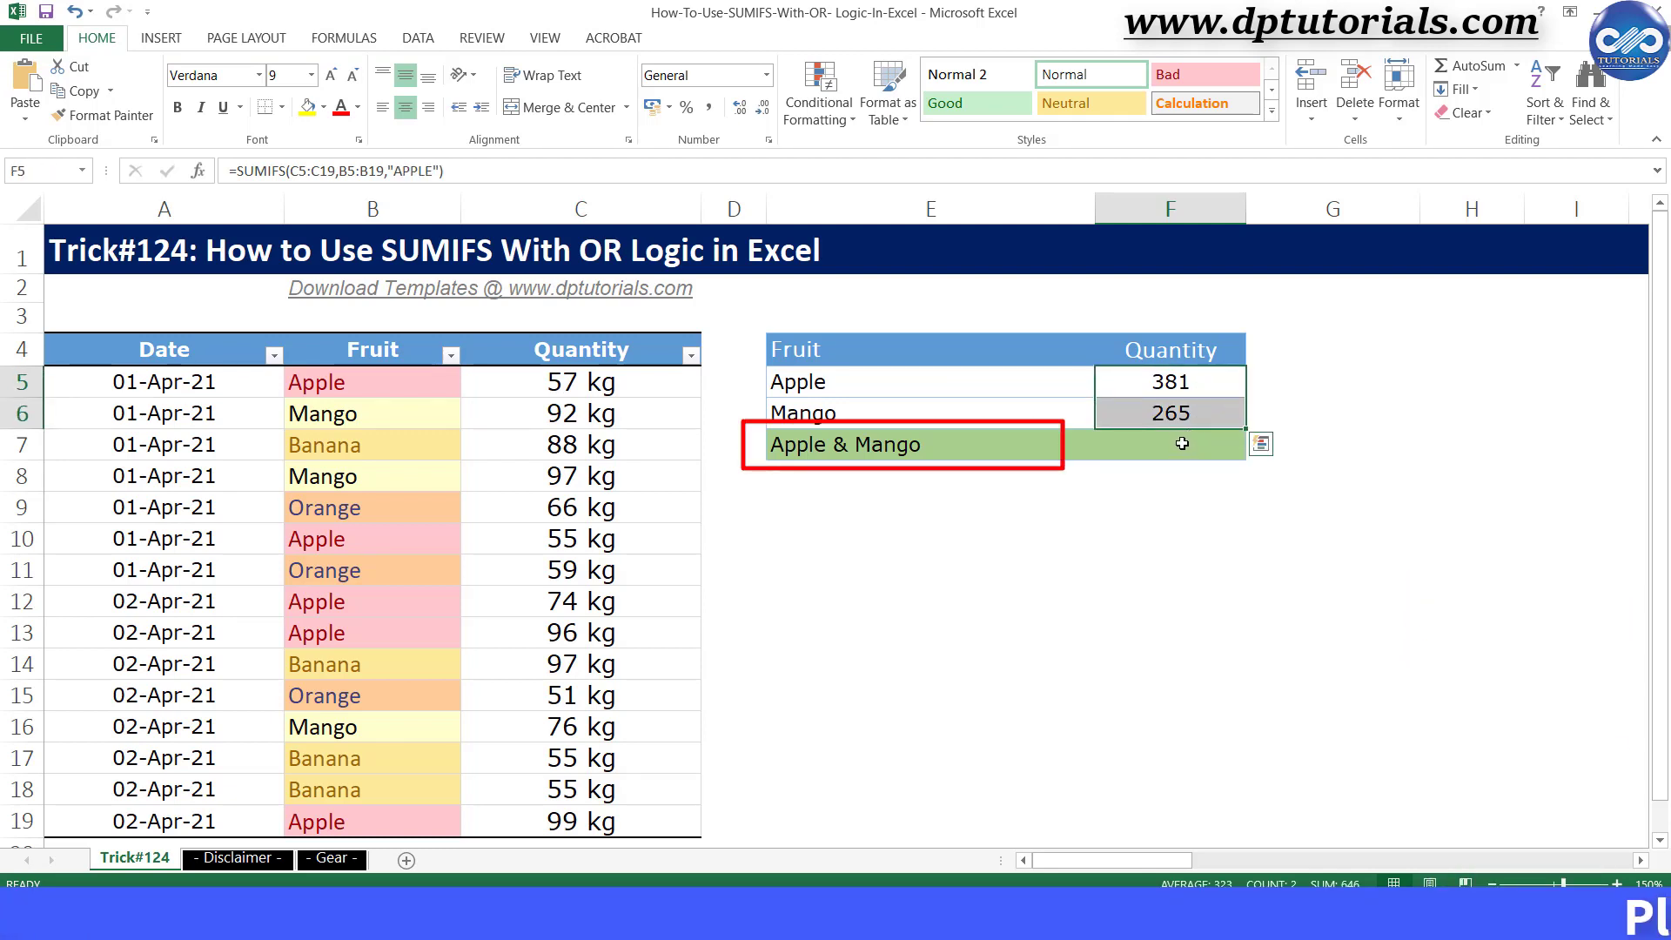
# - Select cell F7 and enlarge the formula bar to start its formula
pyautogui.click(1182, 444)
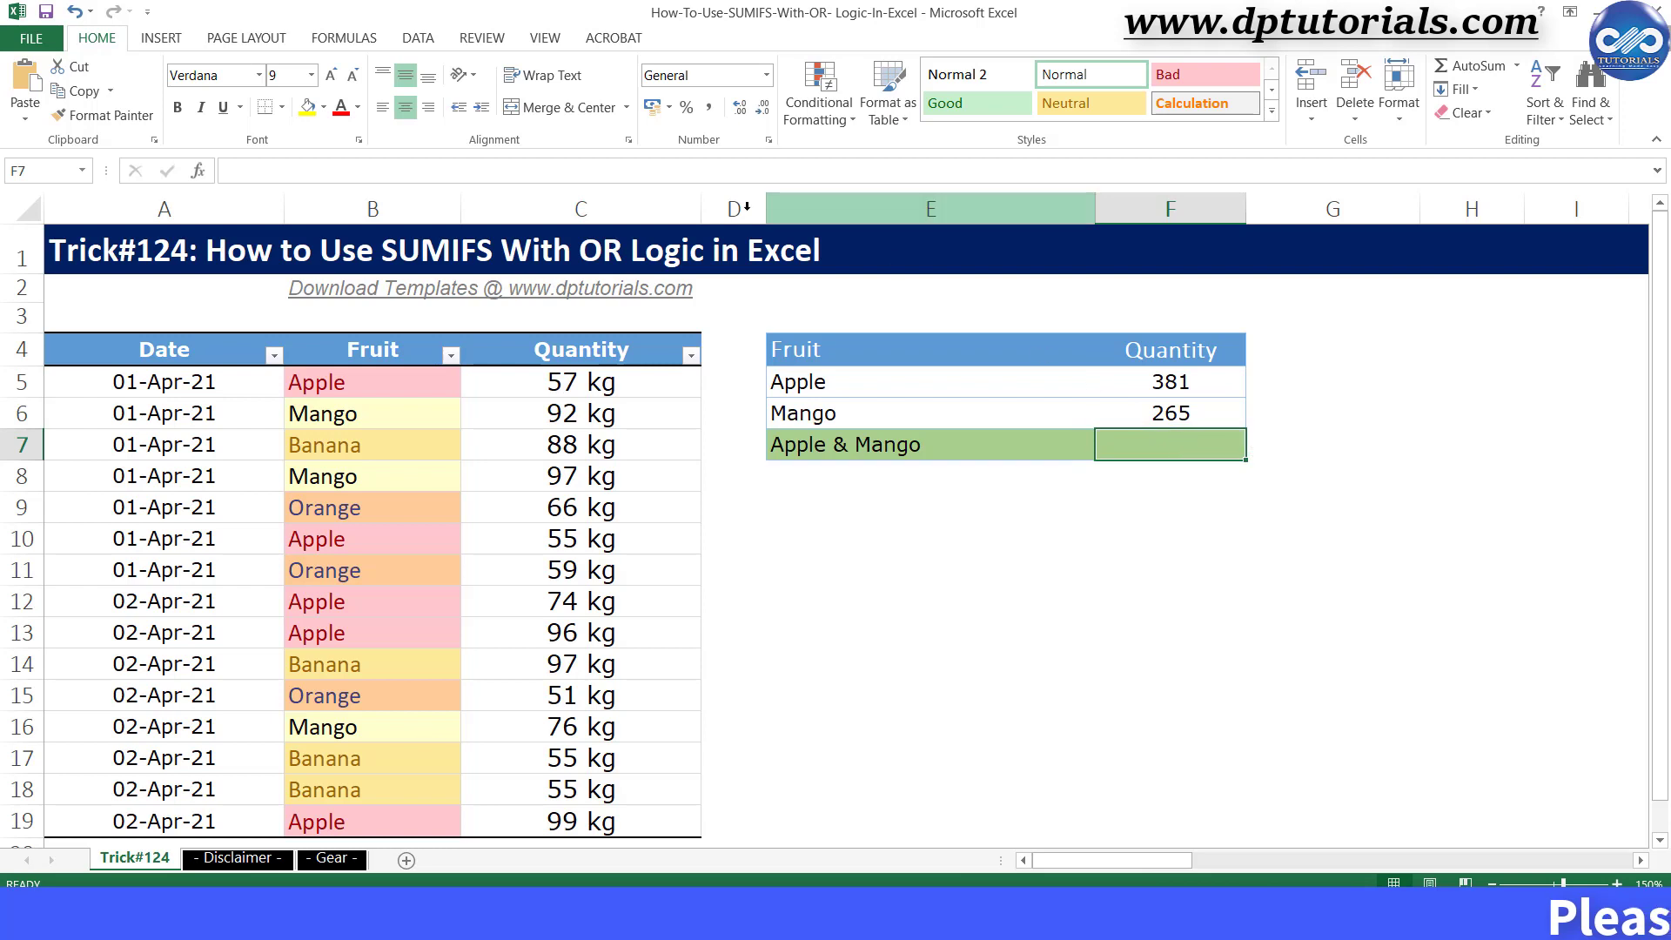
pyautogui.moveTo(702, 197); pyautogui.dragTo(701, 218)
pyautogui.click(688, 181)
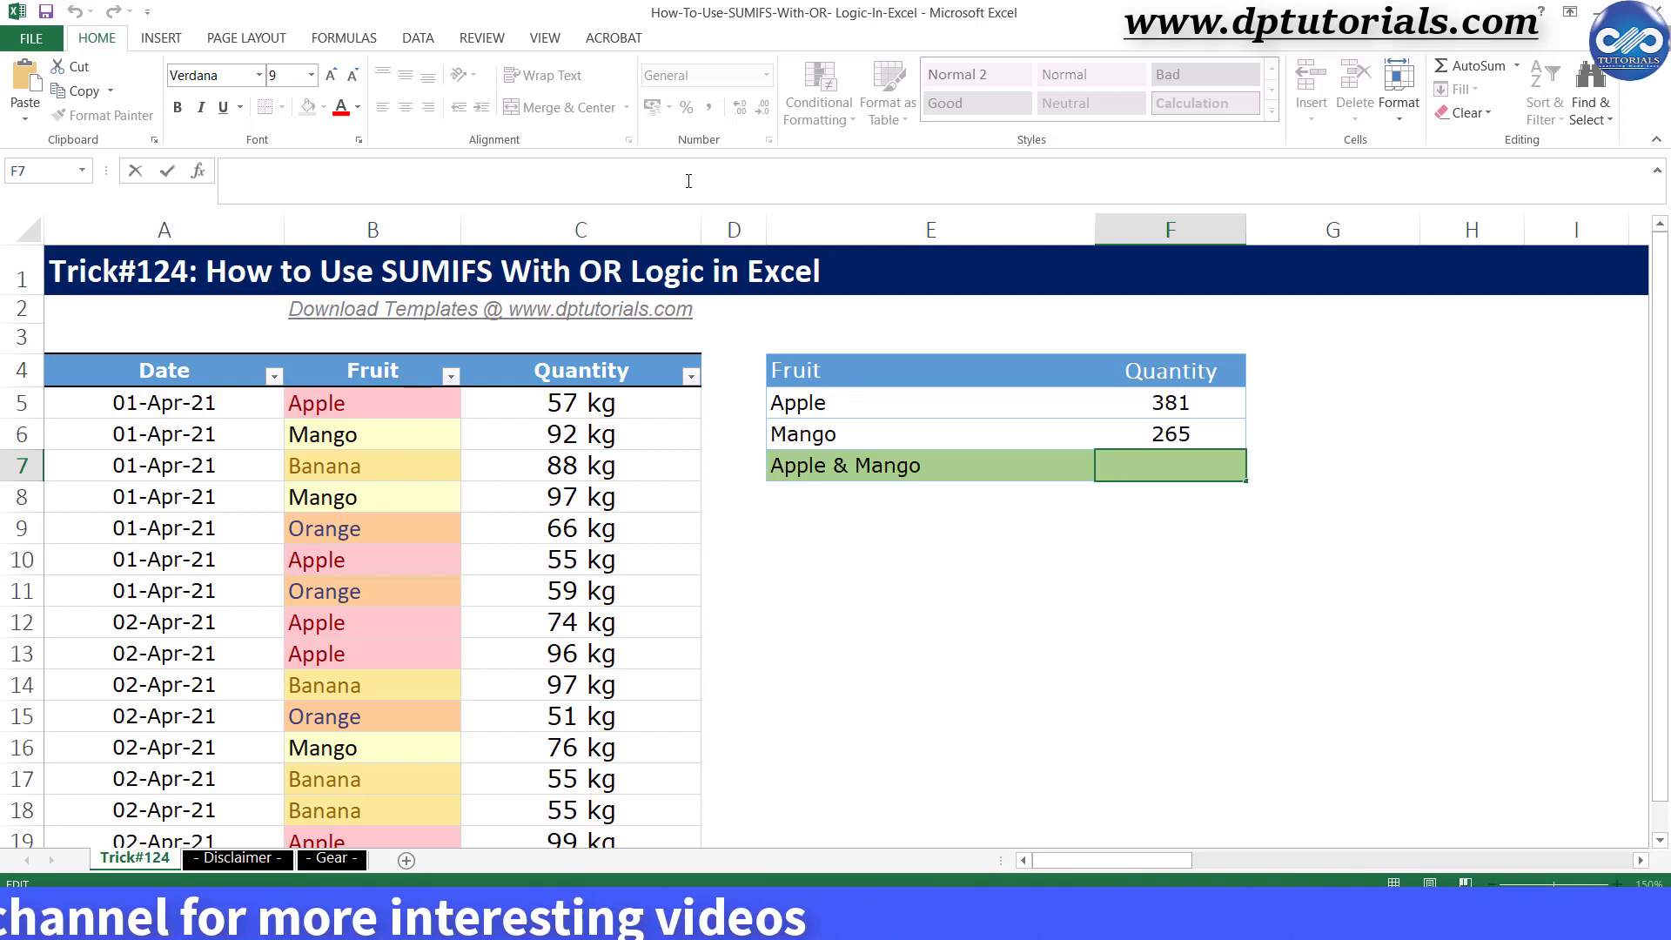
# - Type =SUM(SUMIFS(C5:C19,B5:B19,{"APPLE", into F7, picking both ranges with the mouse
pyautogui.write('=SUM(')
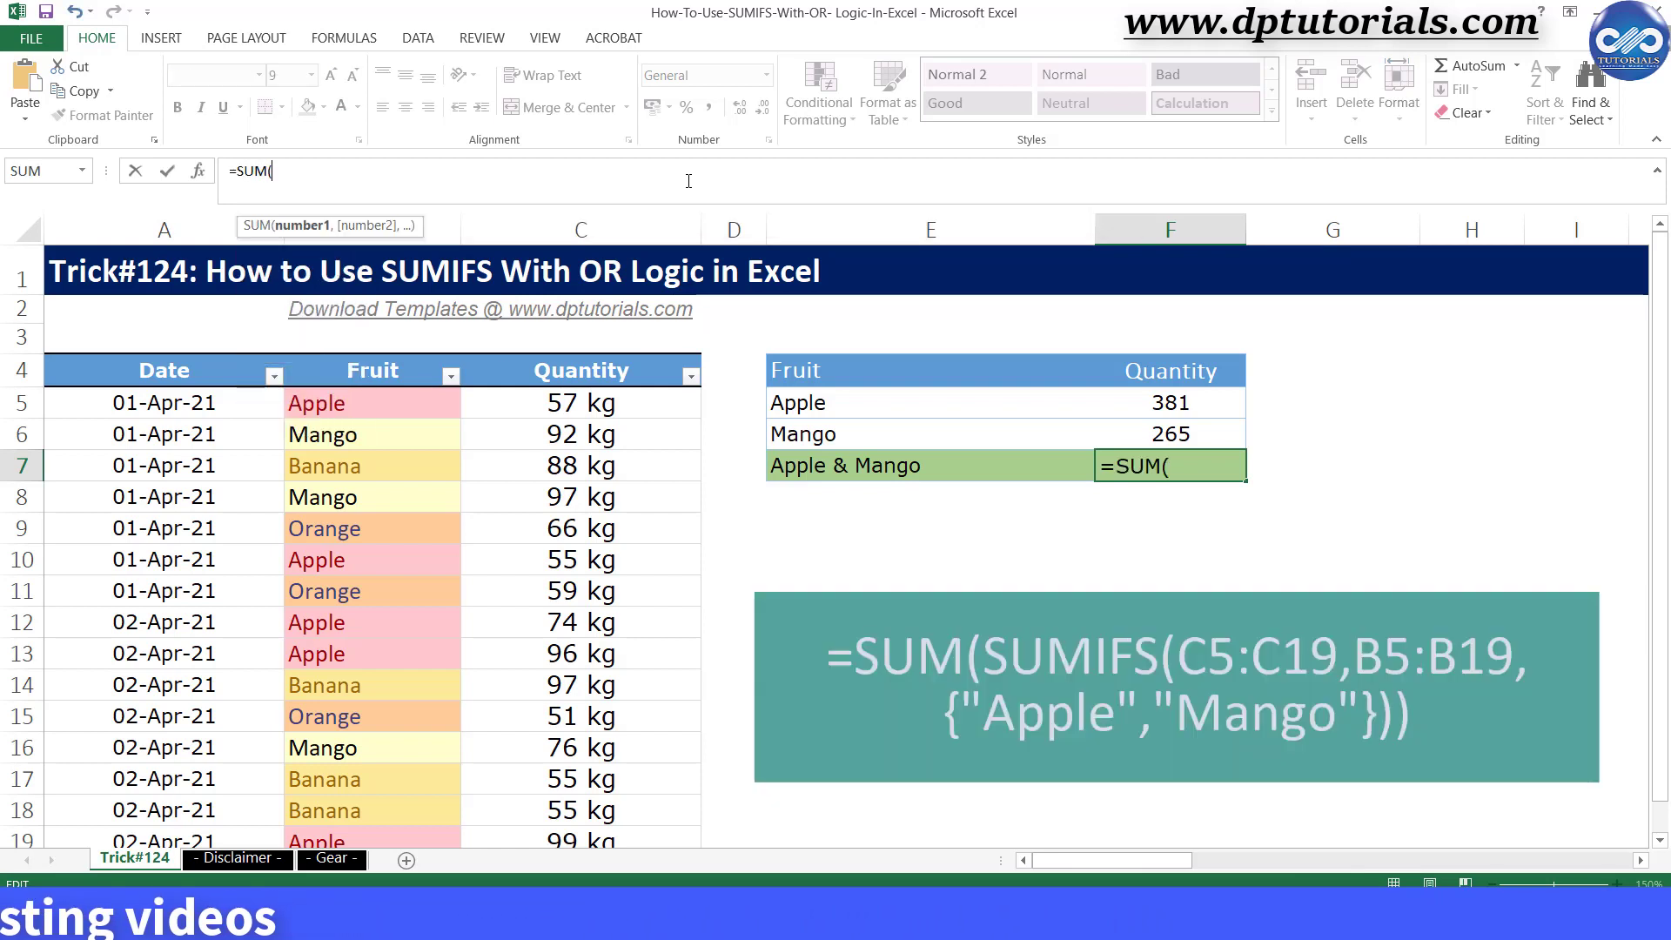
pyautogui.write('SUMIFS(C5')
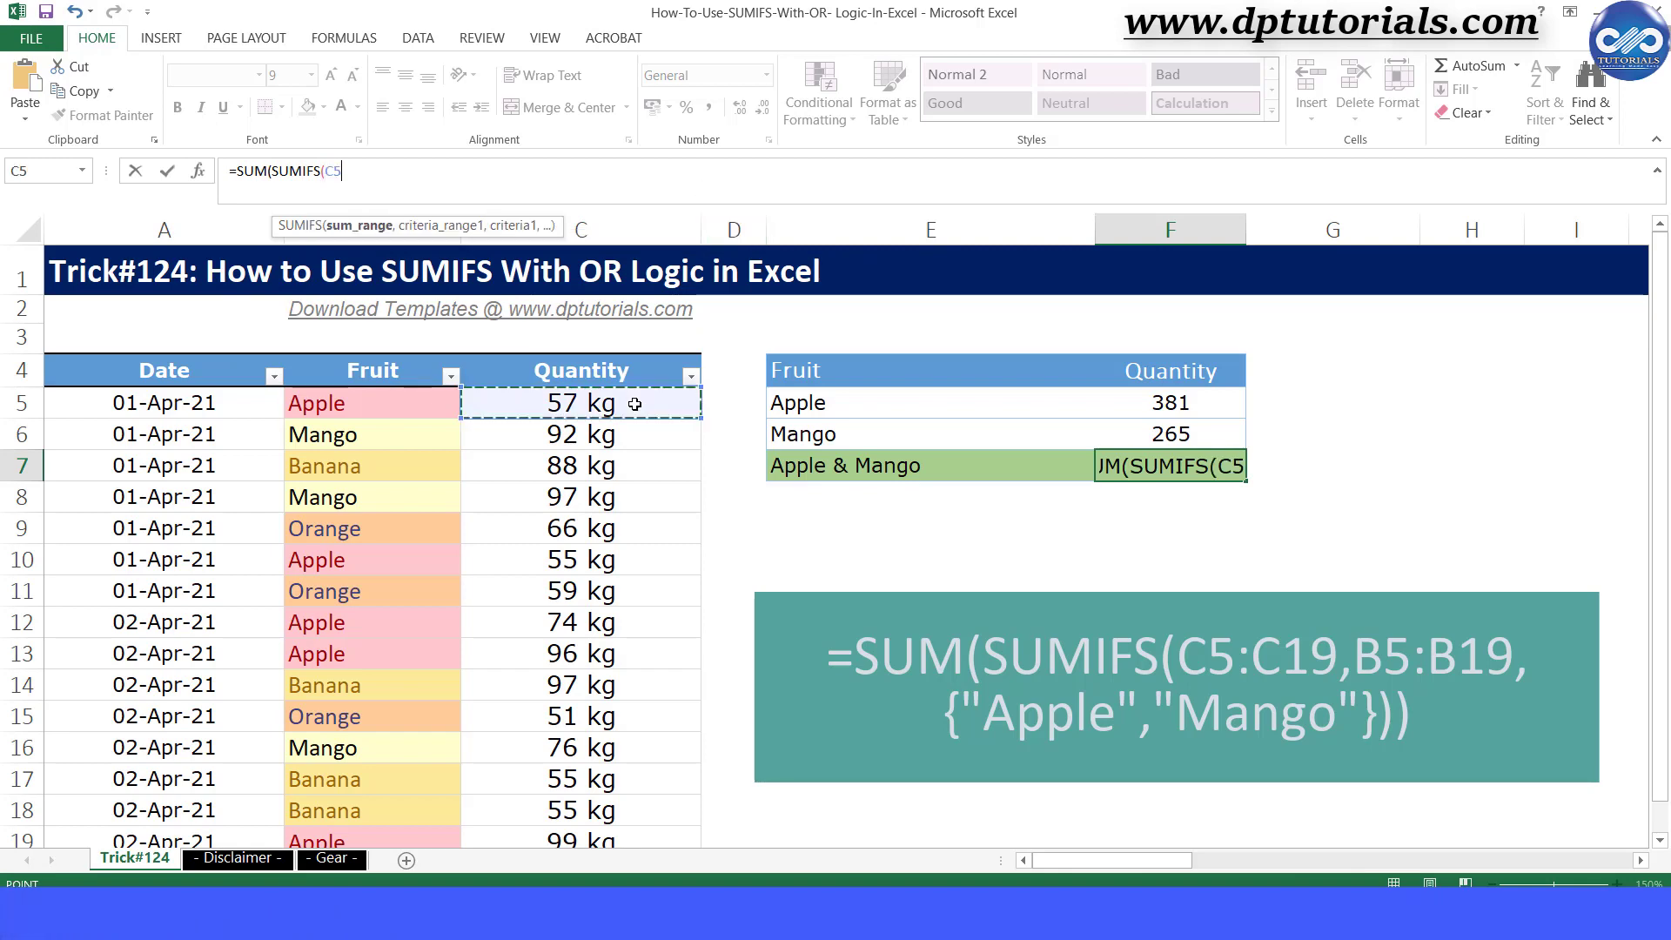
pyautogui.moveTo(634, 405); pyautogui.dragTo(637, 799)
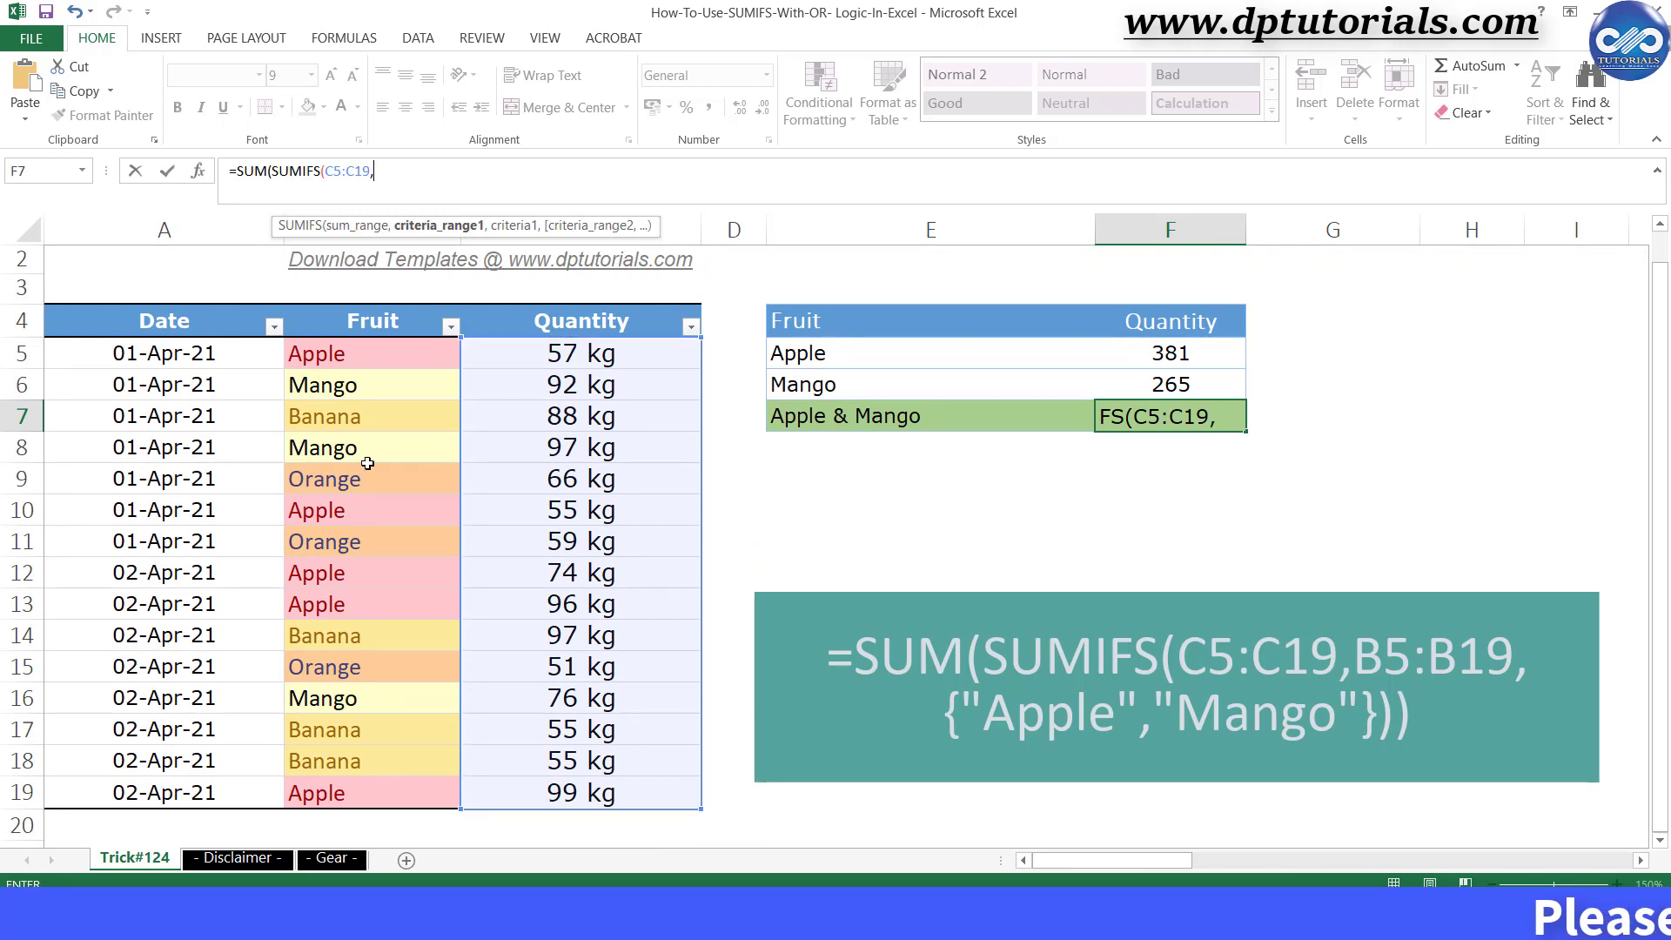
pyautogui.moveTo(390, 350); pyautogui.dragTo(389, 785)
pyautogui.write(',')
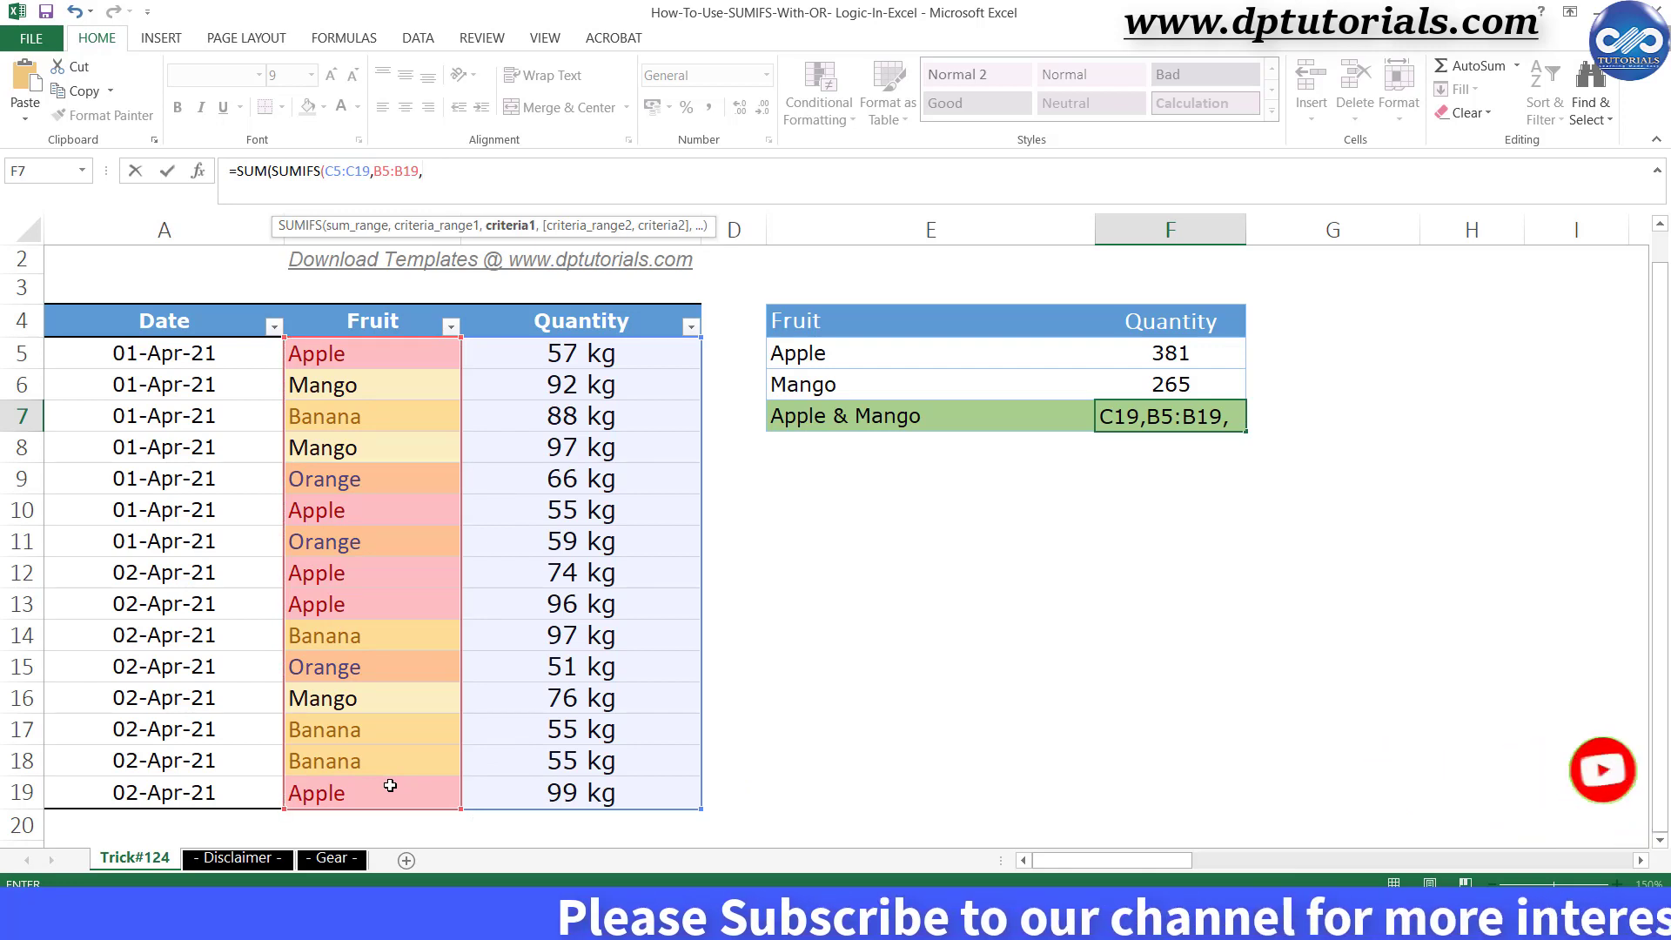
pyautogui.write('{')
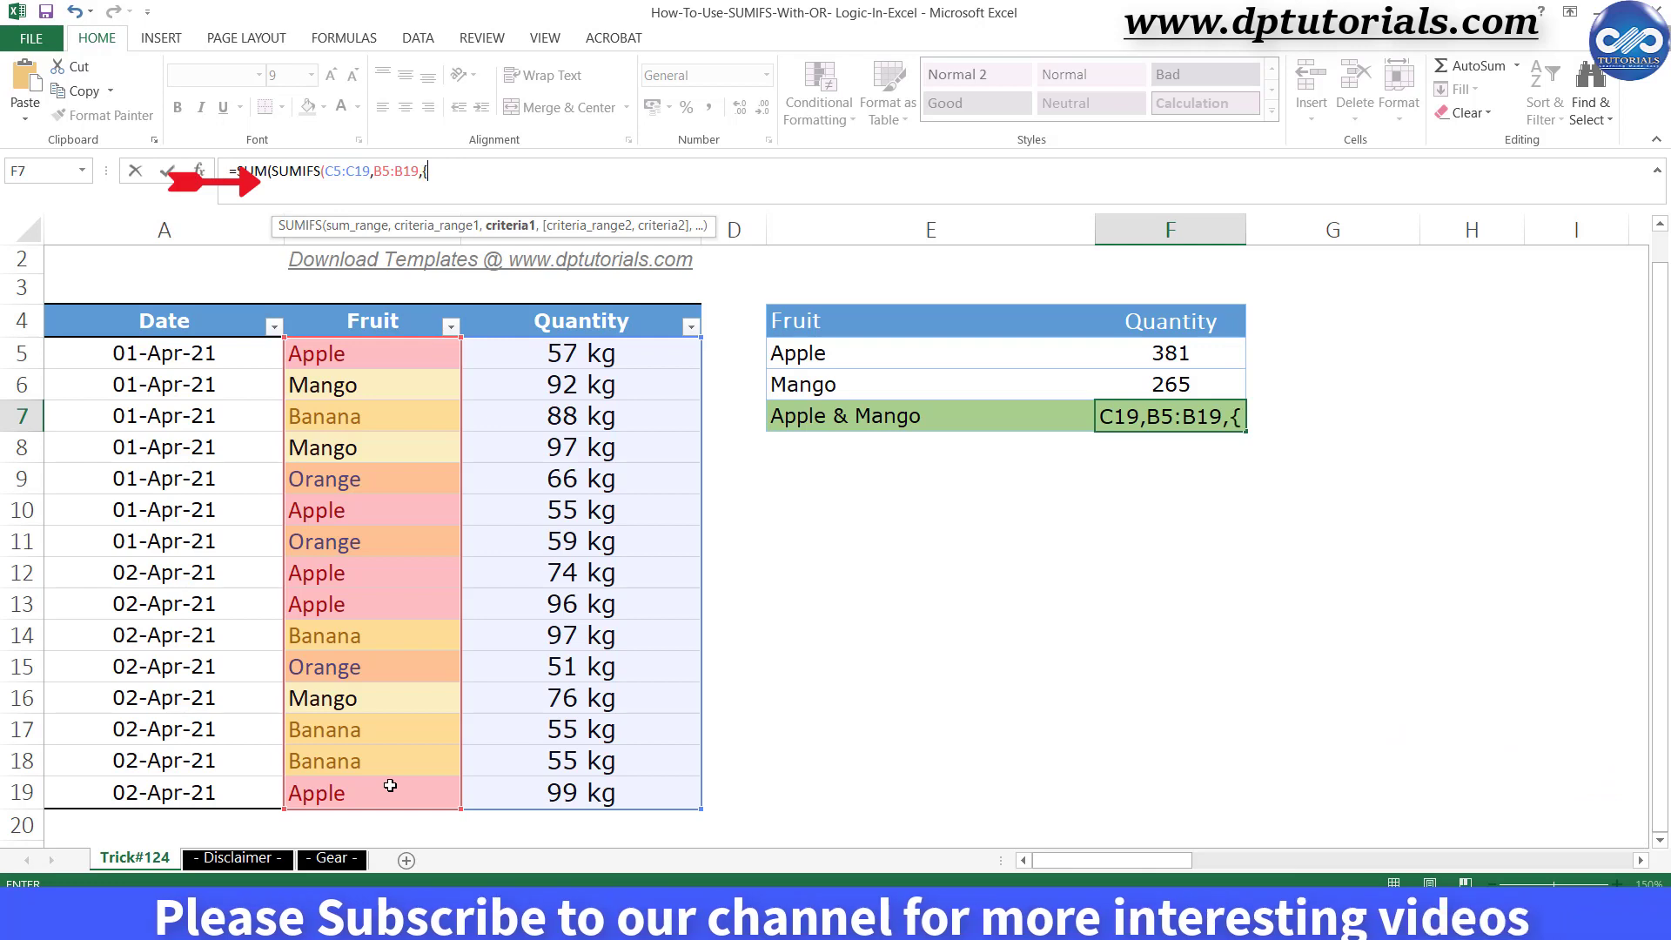
pyautogui.write('"APPLE"')
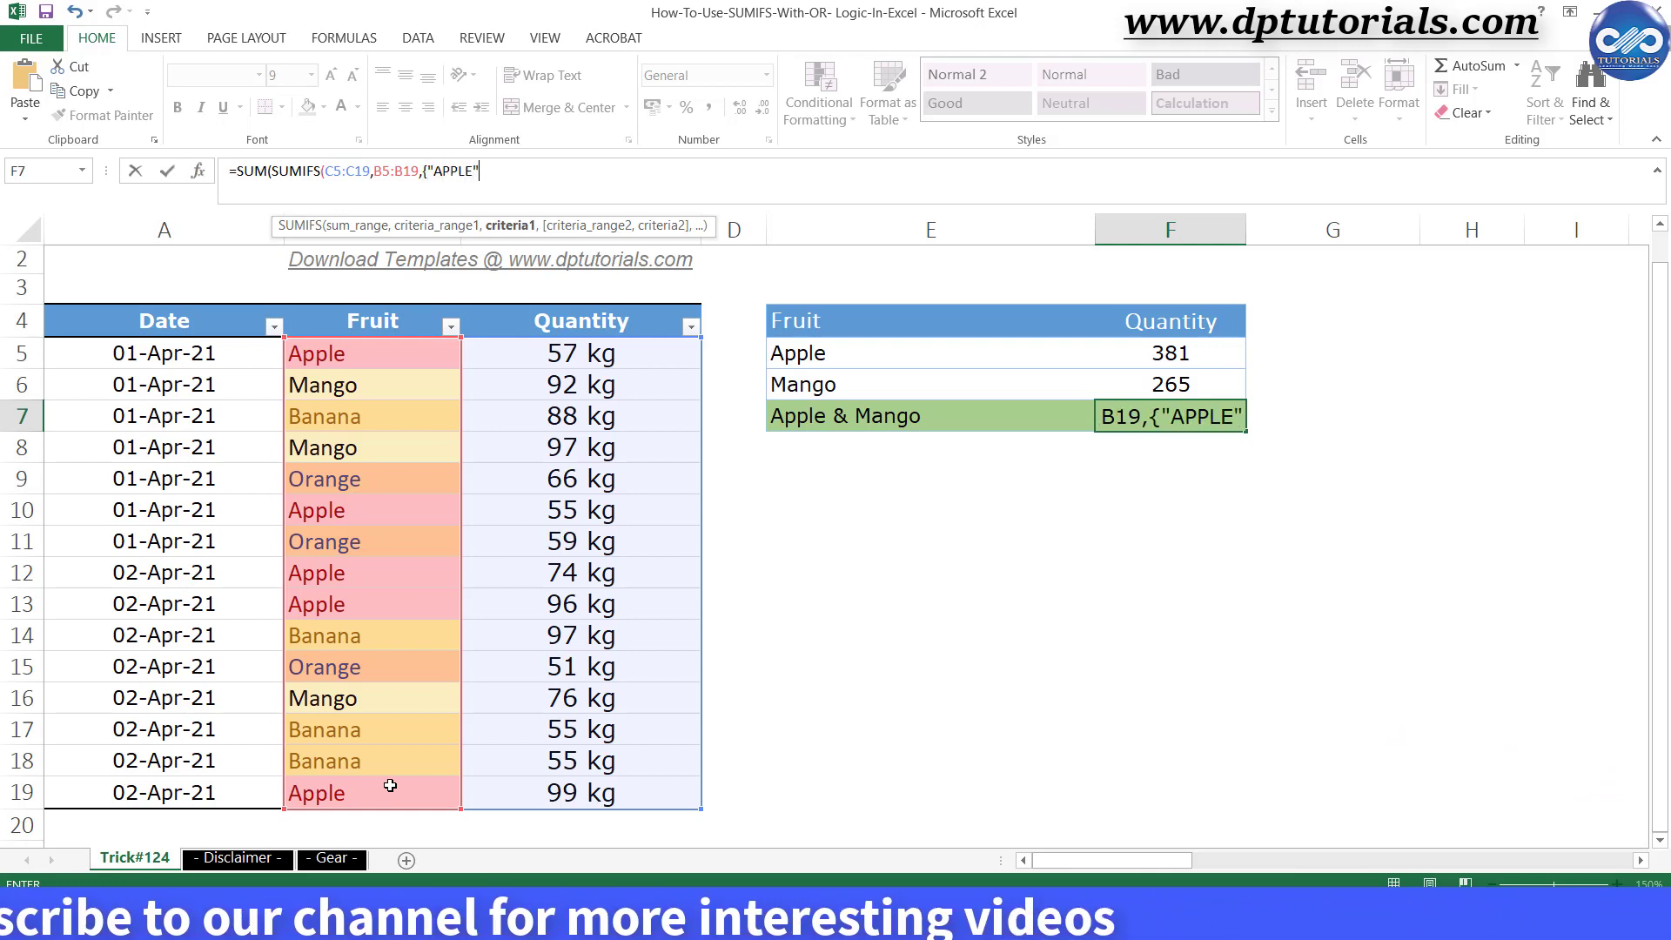
pyautogui.write(',"MANGO')
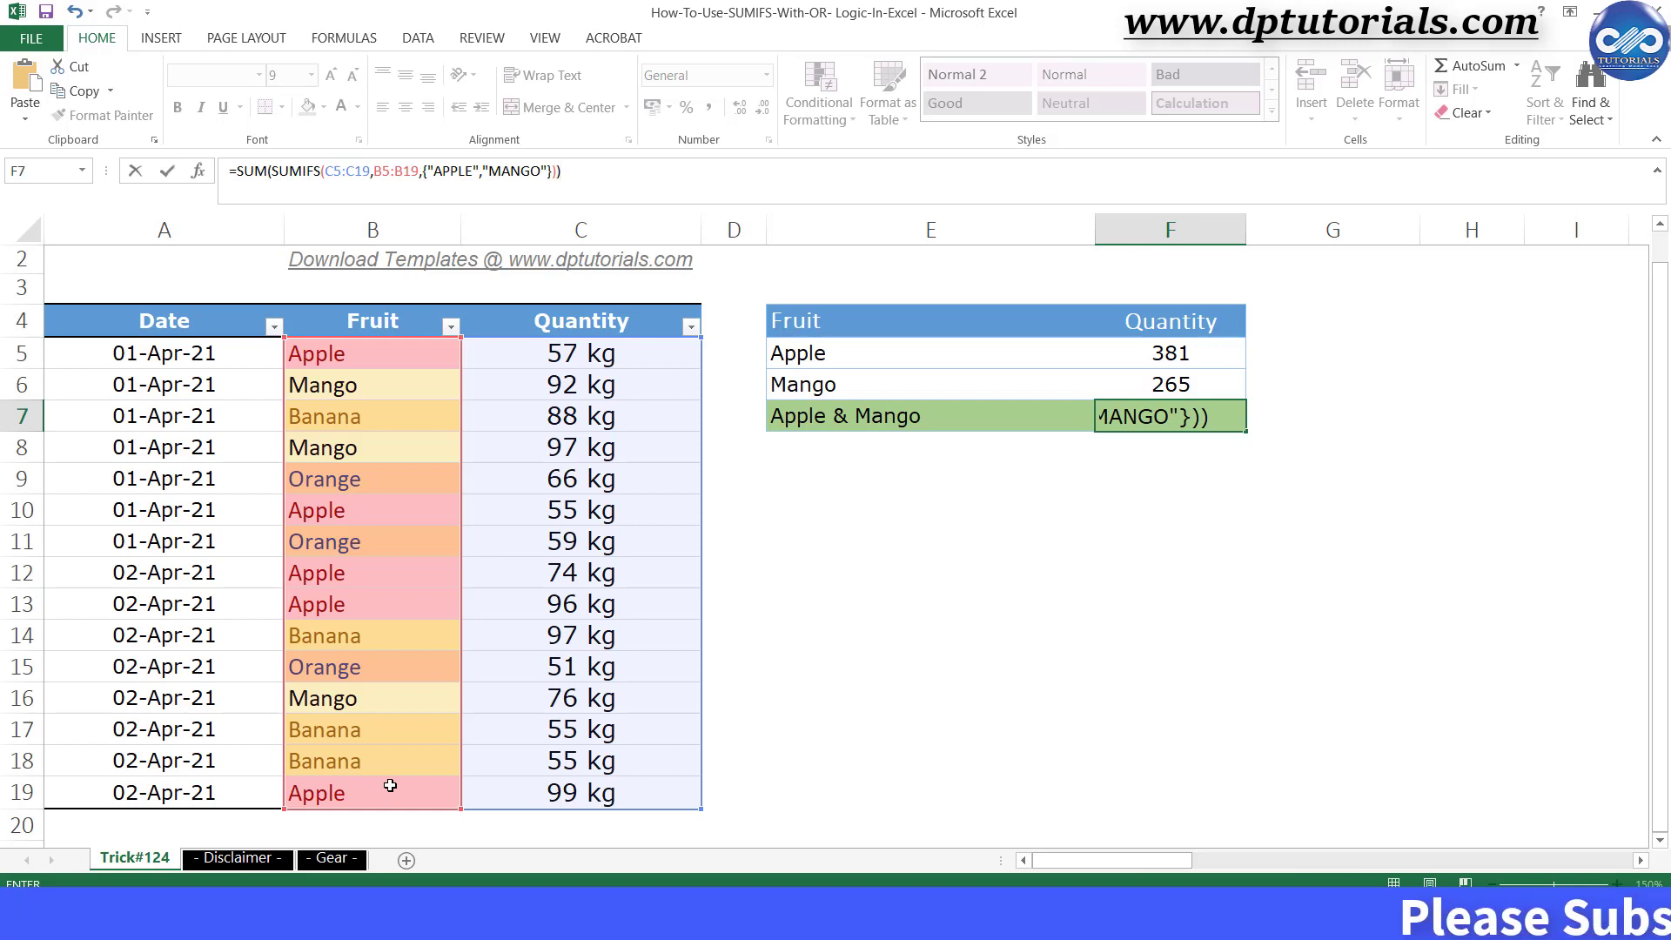
# - Commit the F7 formula showing 646 and compare it against the Apple and Mango totals
pyautogui.press('Return')
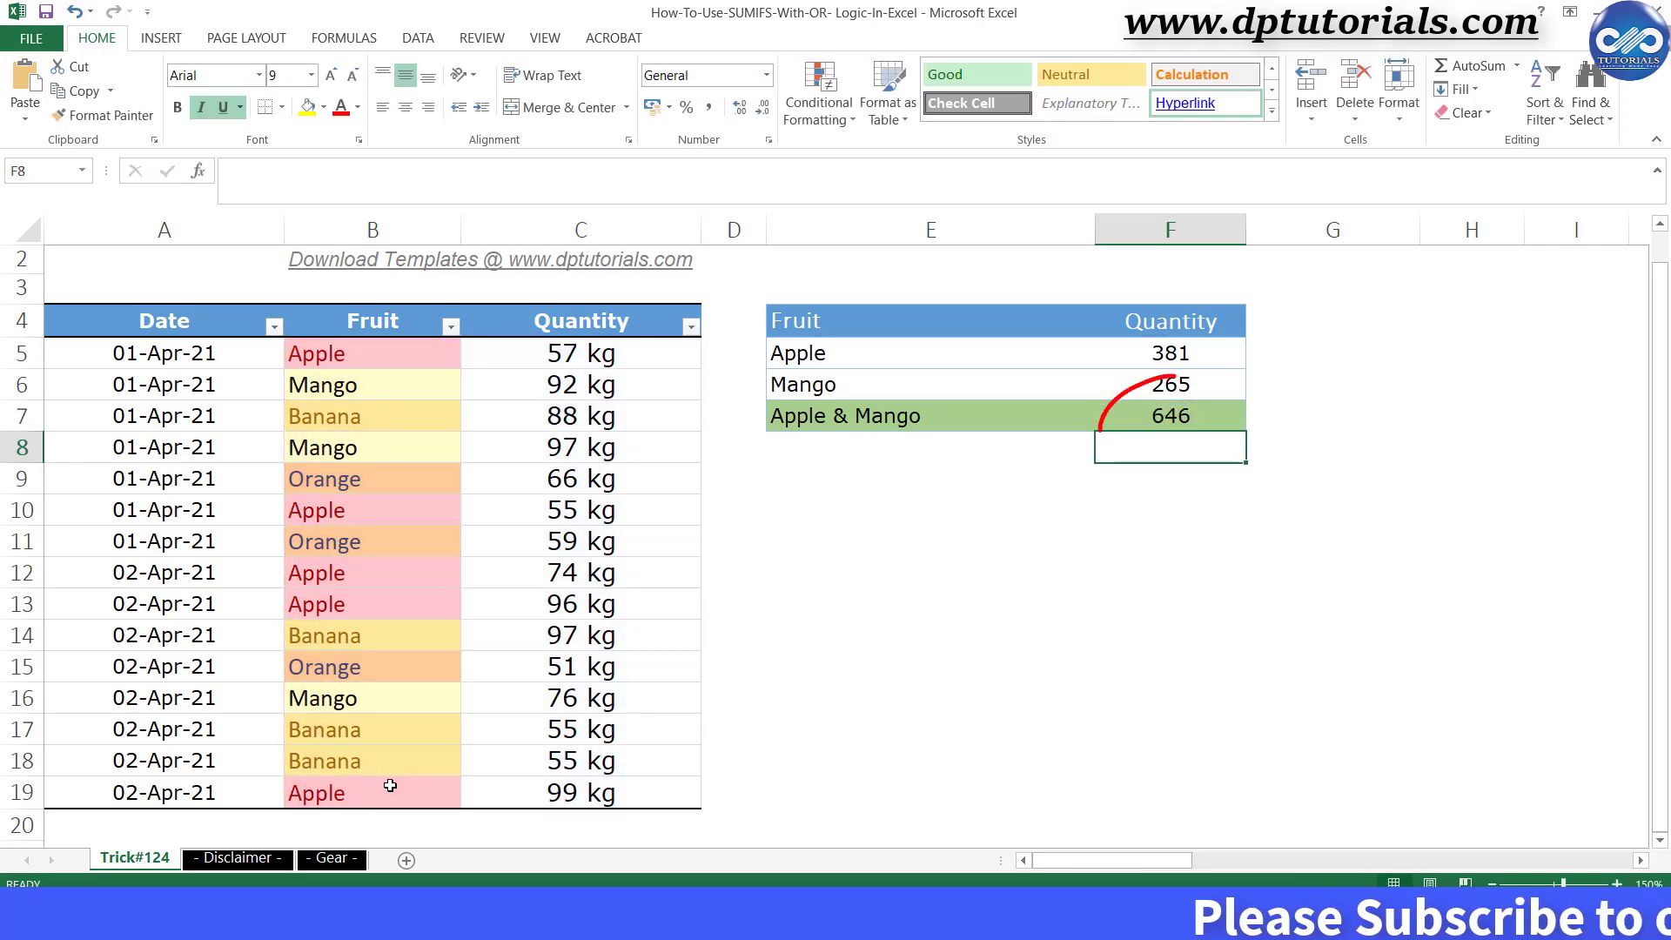
pyautogui.moveTo(1201, 352); pyautogui.dragTo(1218, 384)
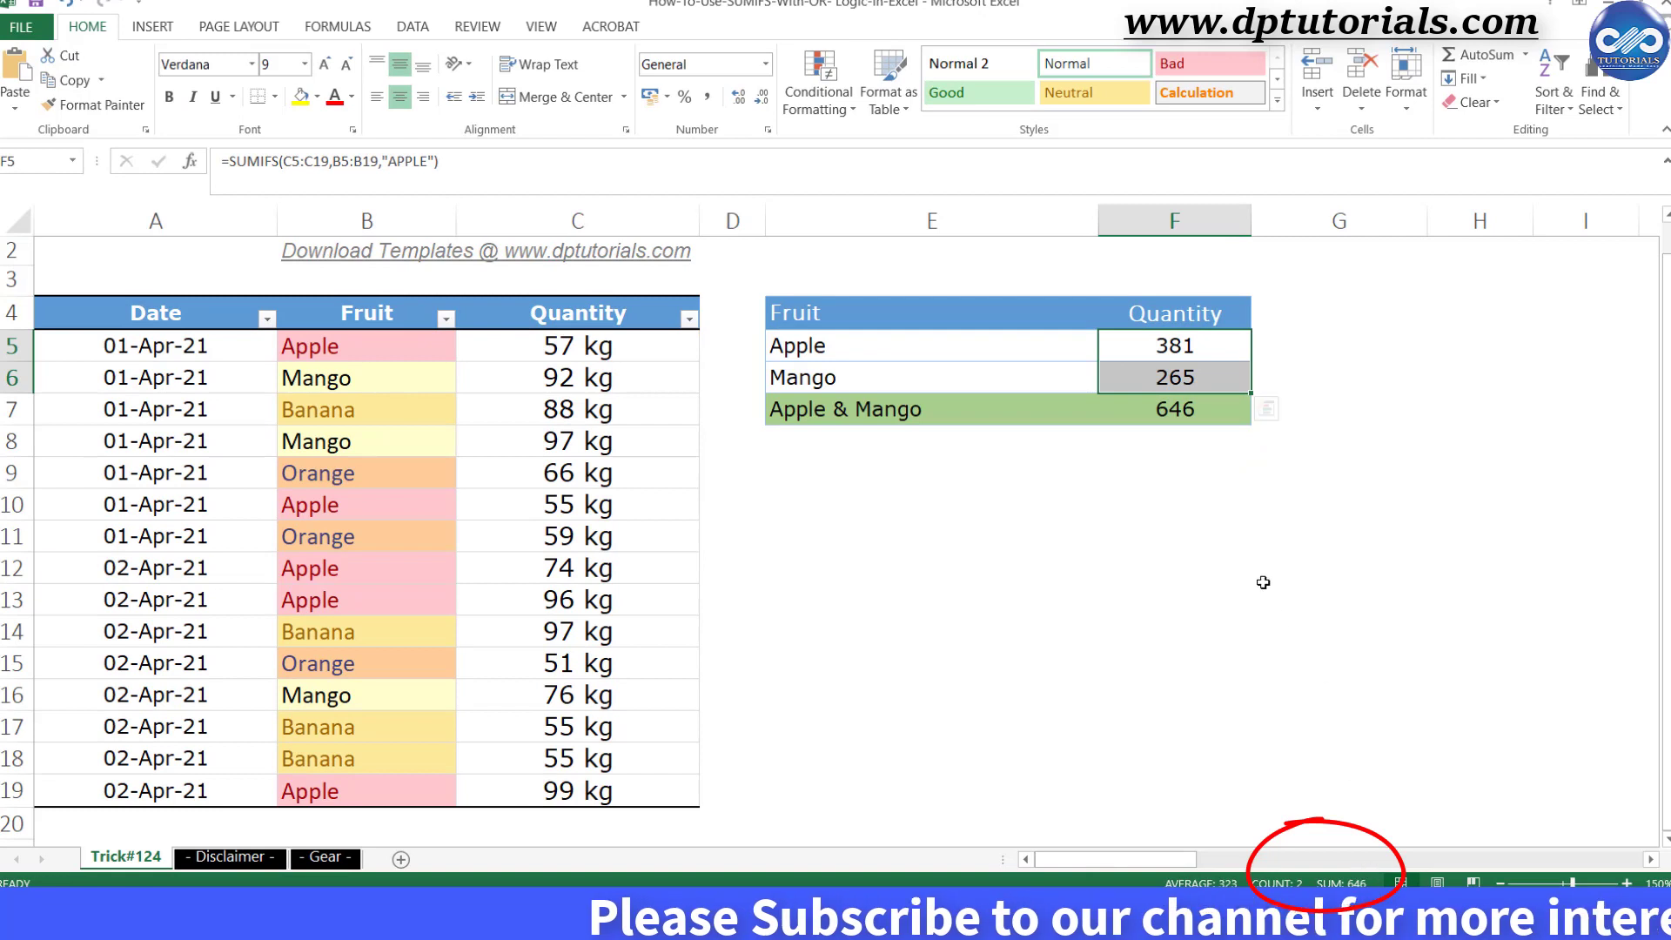
pyautogui.click(1225, 455)
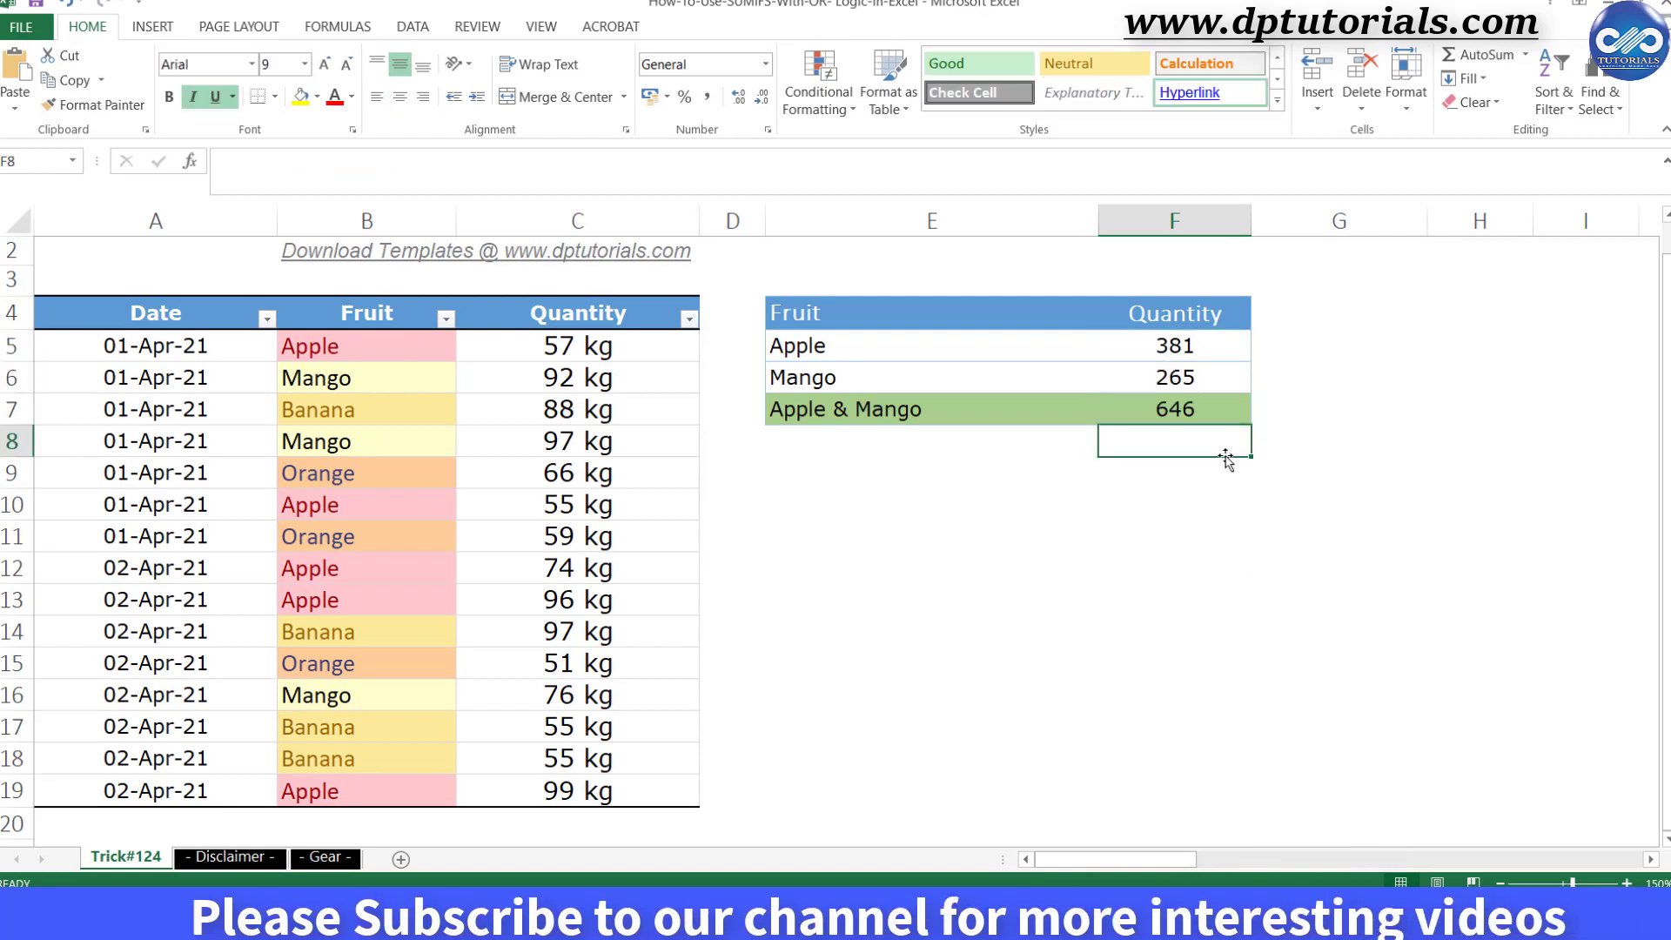
# - Shrink the formula bar to one line and review F7's SUM(SUMIFS) formula
pyautogui.scroll(1, 1223, 453)
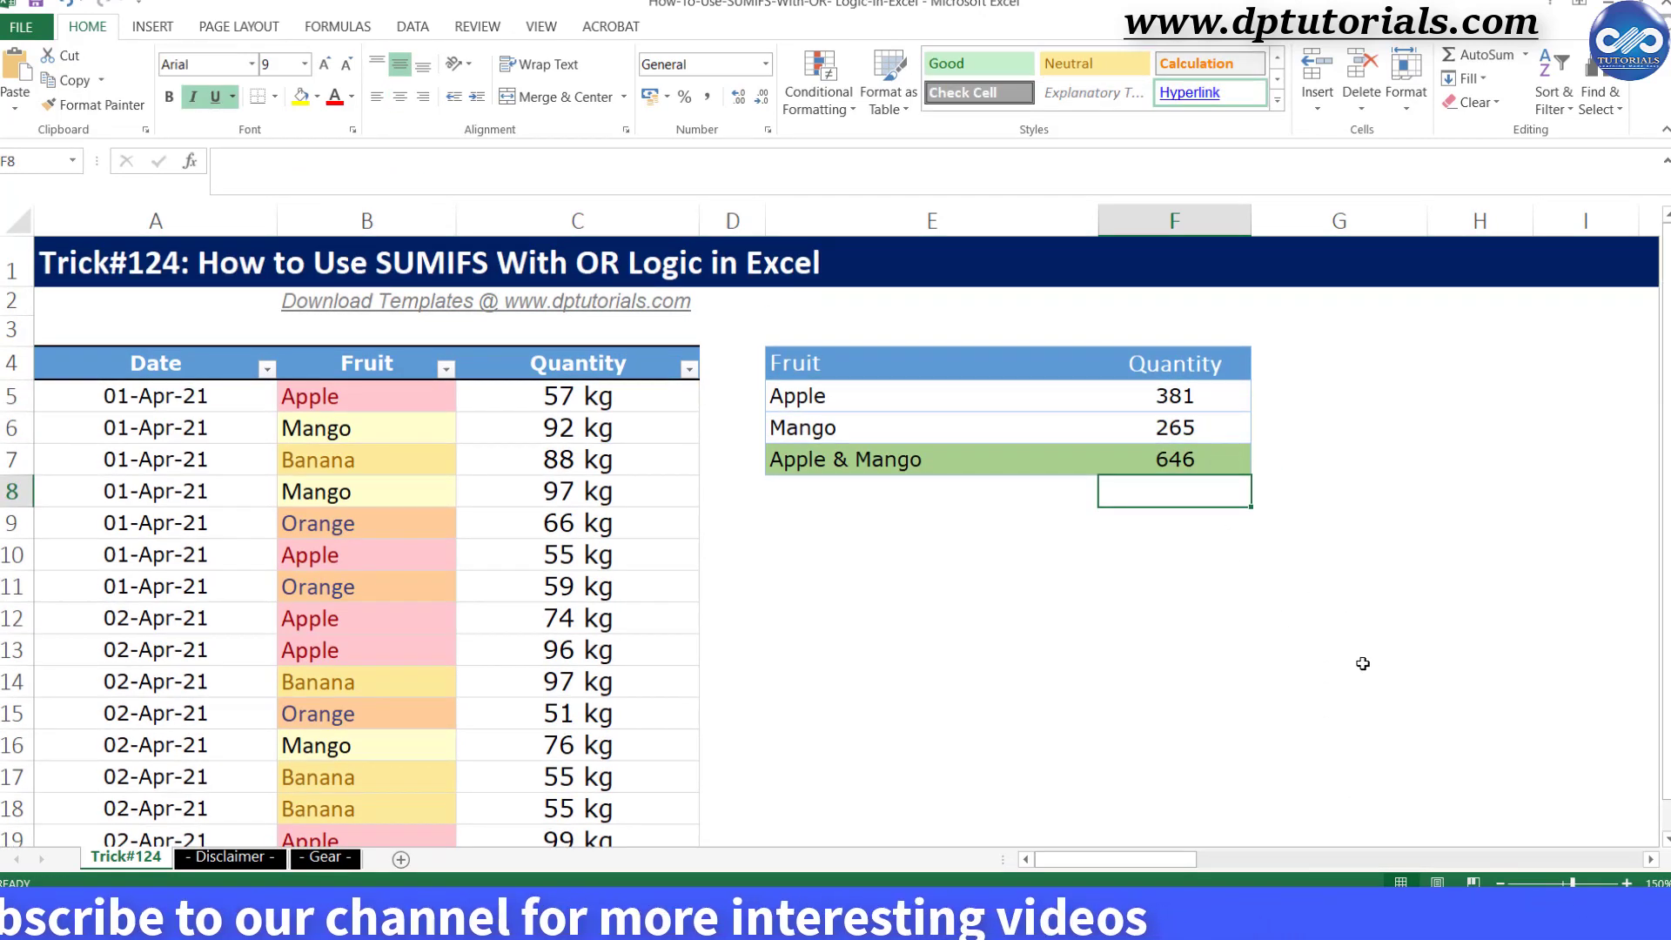
pyautogui.moveTo(832, 200); pyautogui.dragTo(875, 177)
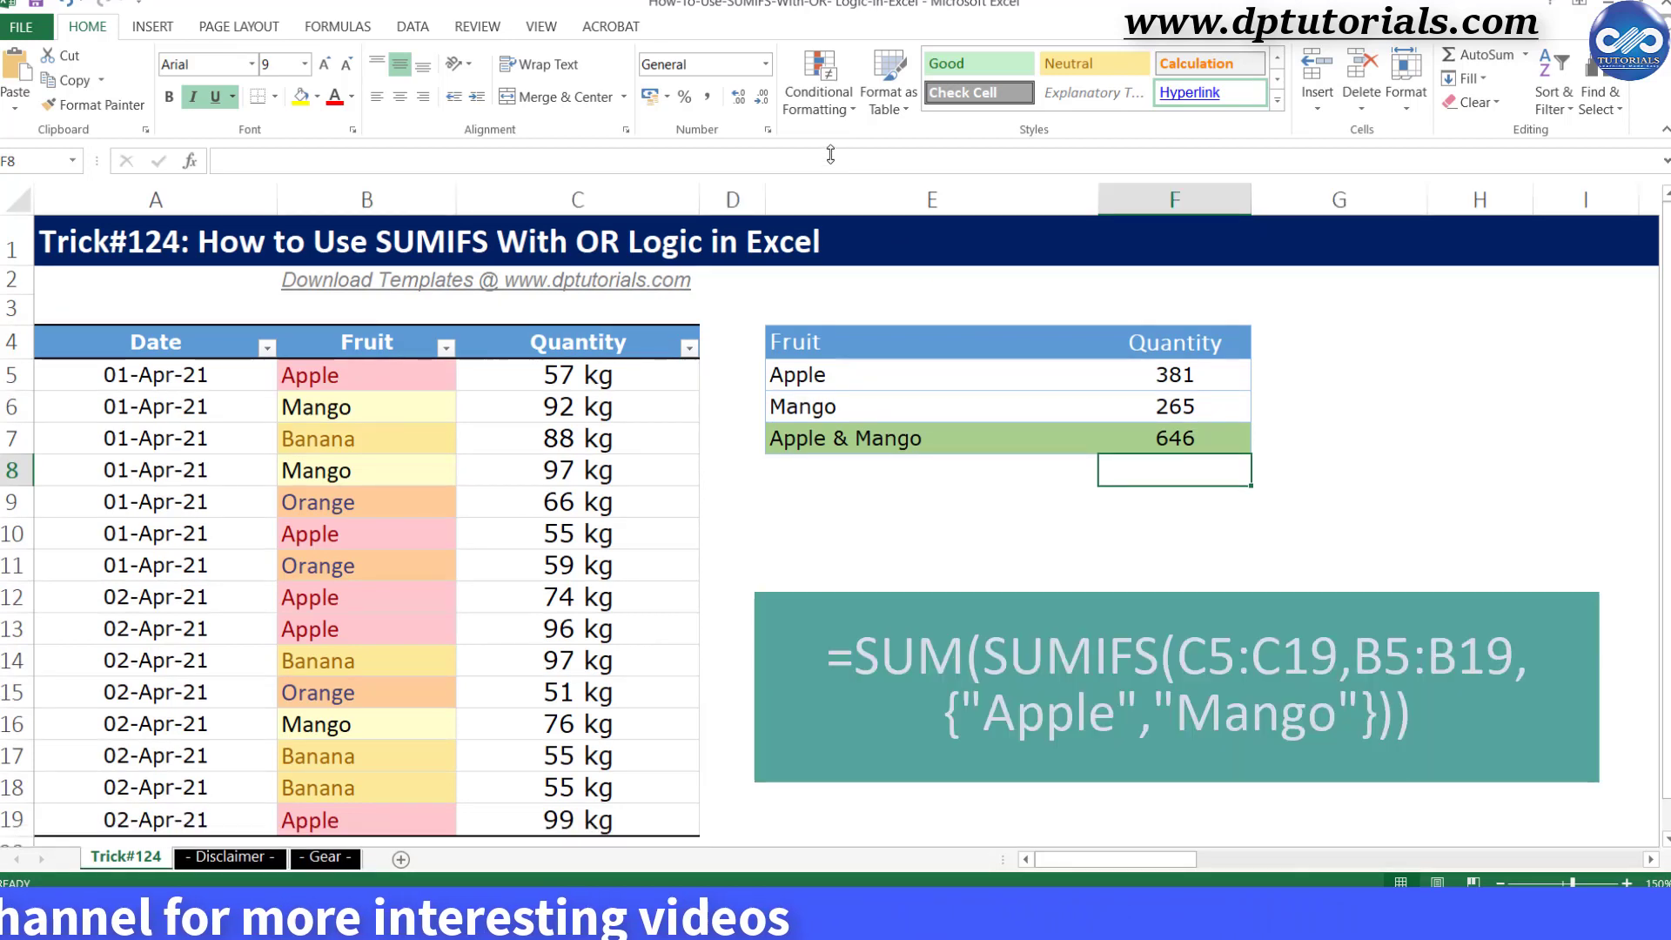
pyautogui.click(906, 563)
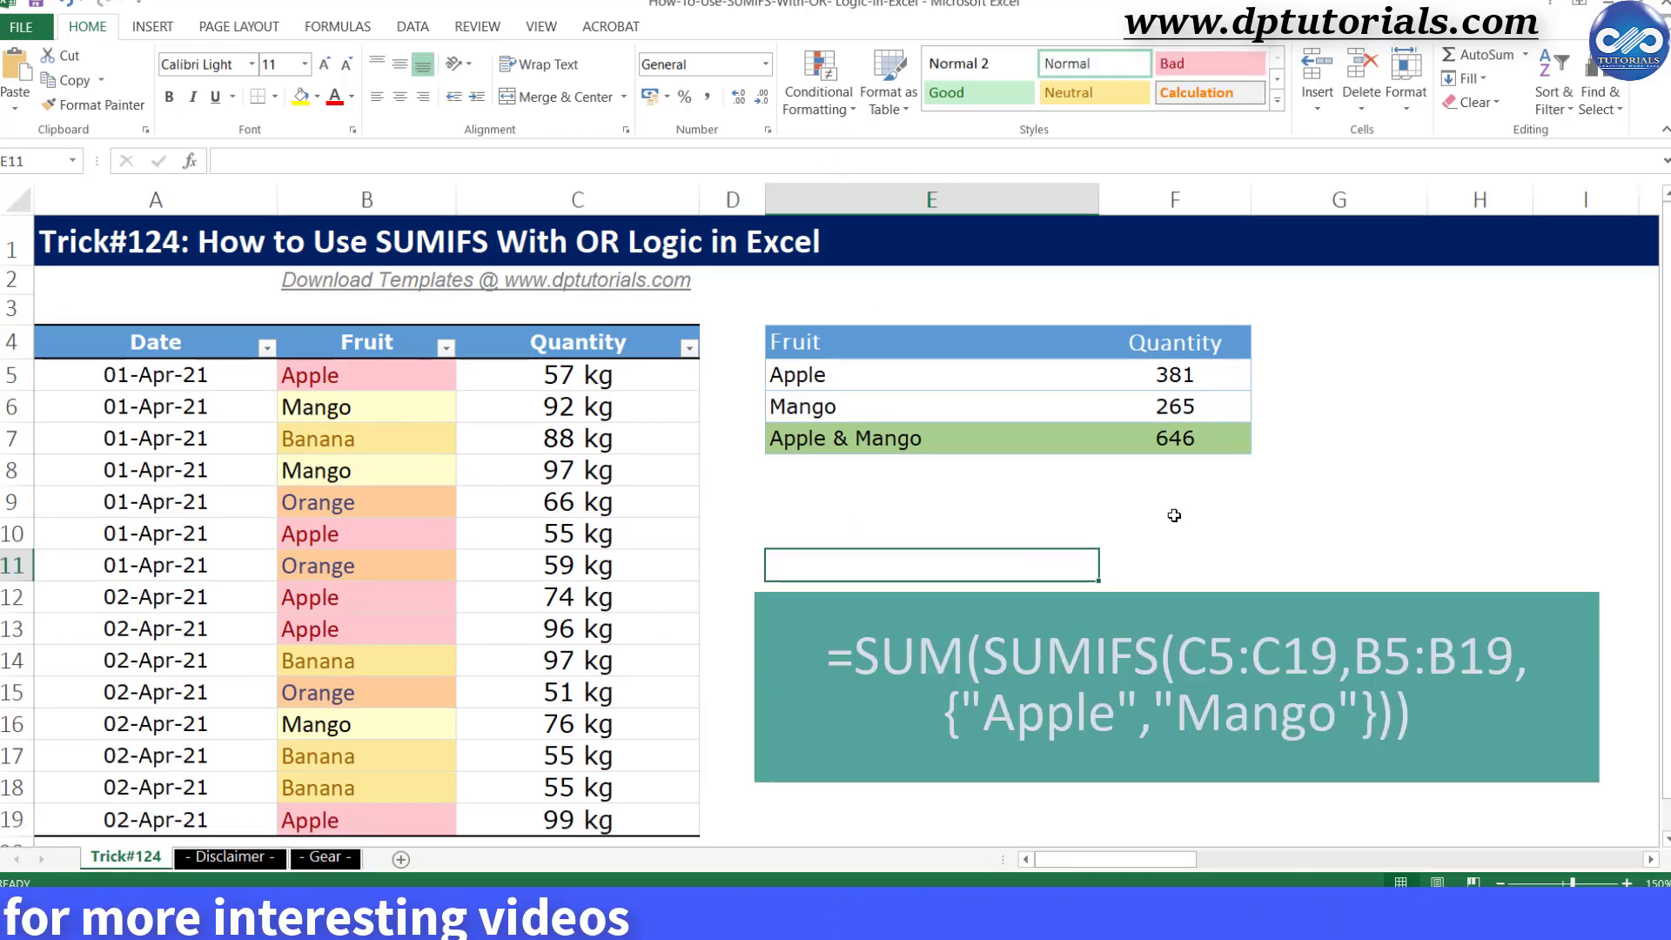
pyautogui.click(1223, 437)
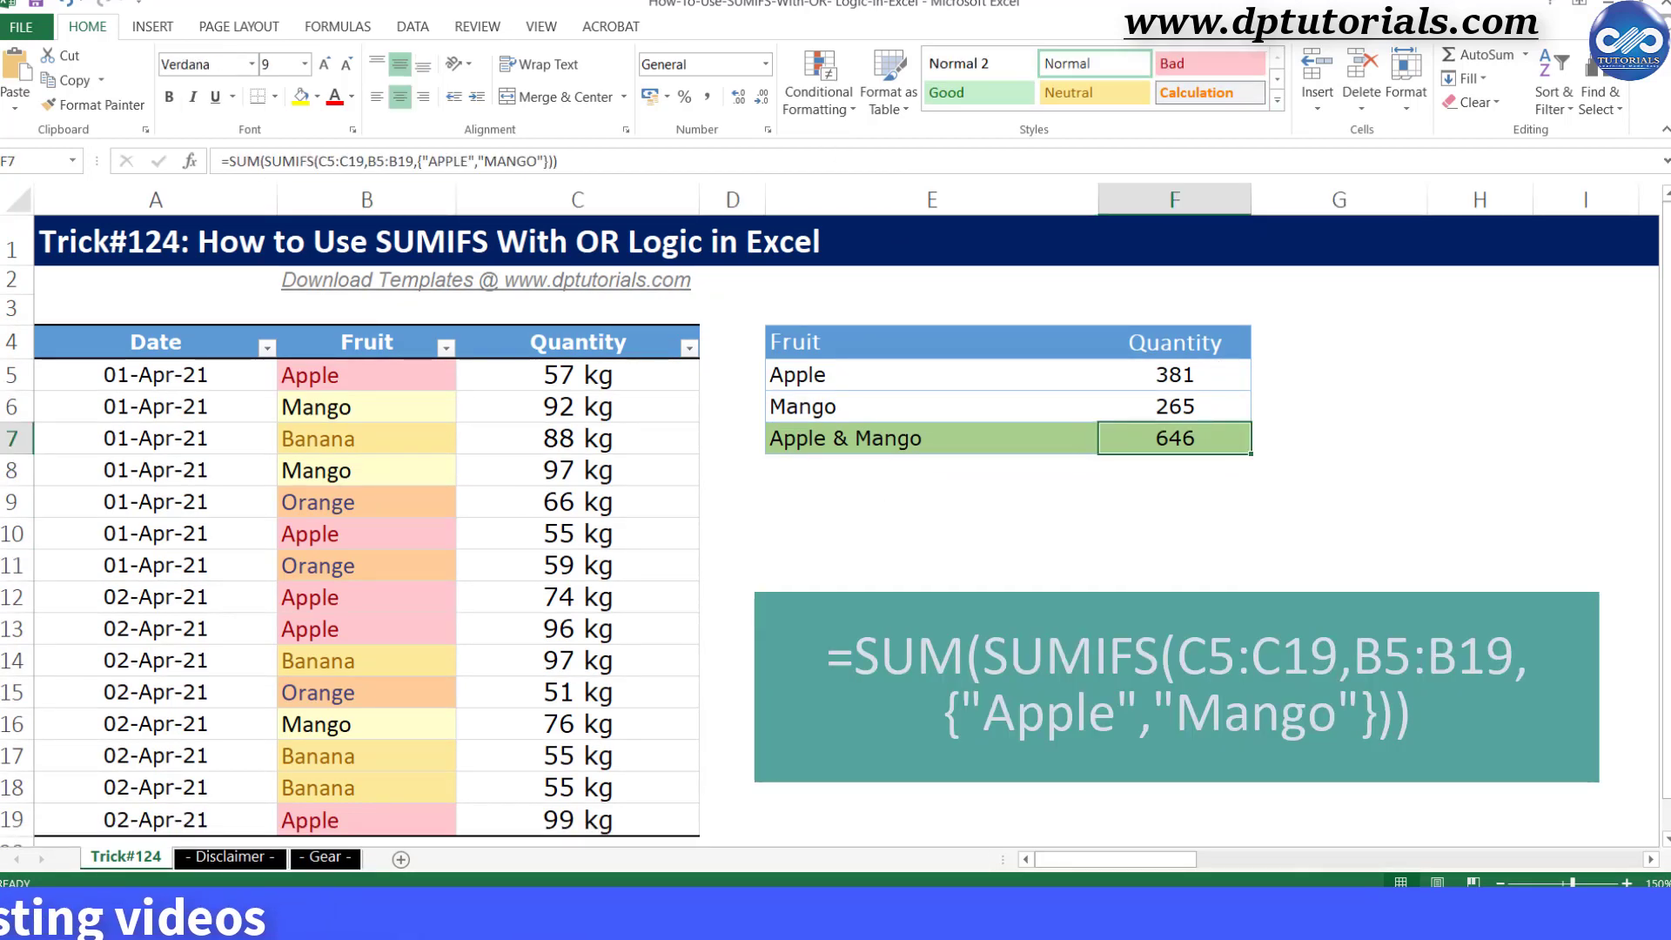